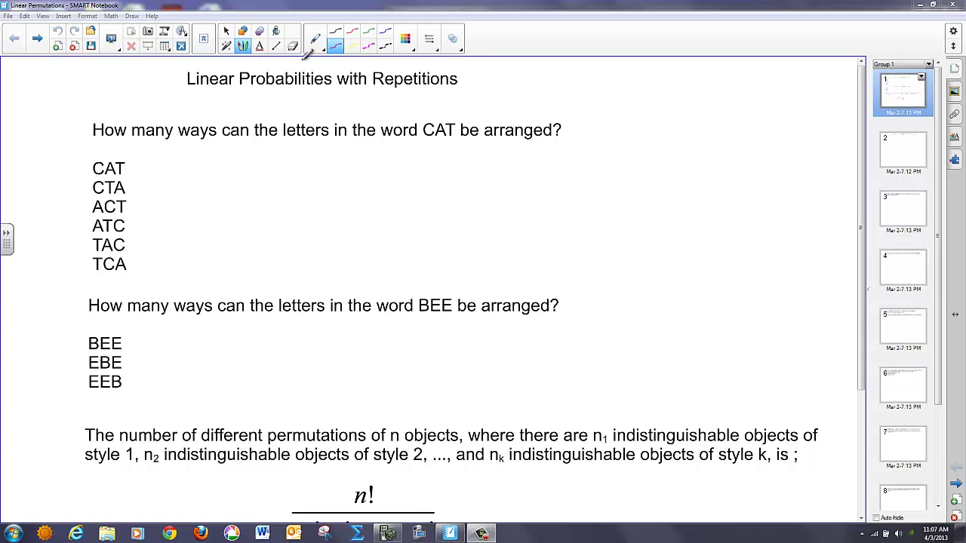
Step: Select the pen tool to ink on the 'Linear Probabilities with Repetitions' slide
{"action": "left_click", "coordinate": [336, 46]}
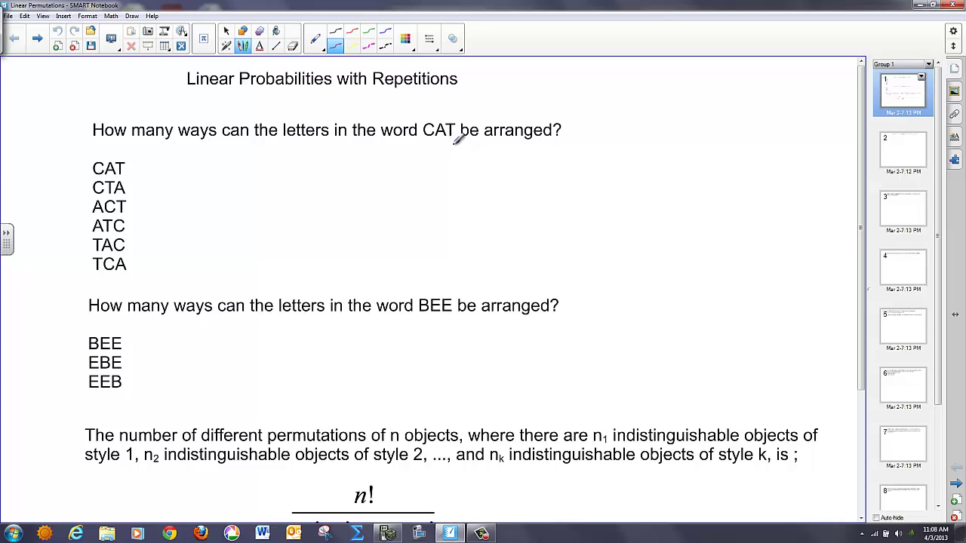
Step: Underline CAT and BEE, bracket both arrangement lists, and write 6 beside CAT's list
{"action": "left_click_drag", "start_coordinate": [457, 143], "coordinate": [412, 137]}
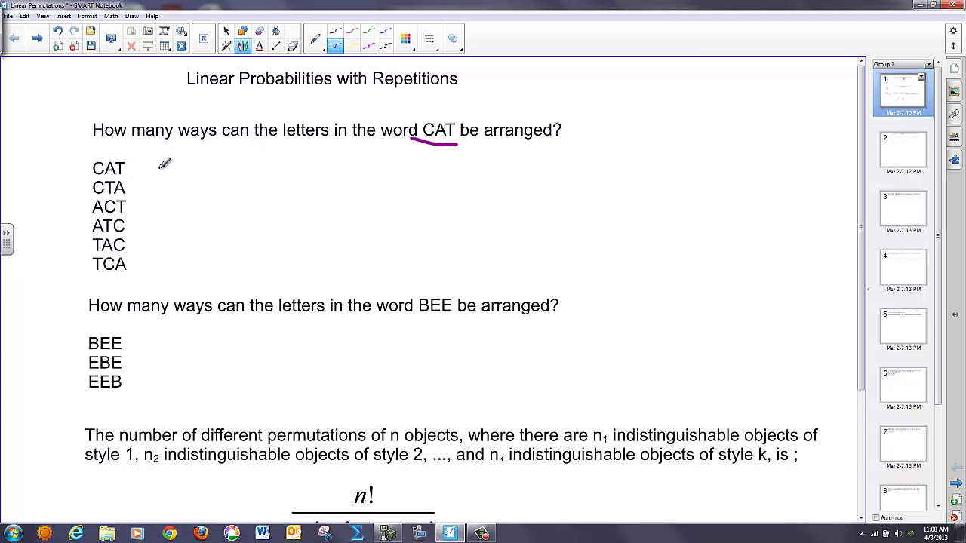
{"action": "mouse_move", "coordinate": [142, 165]}
{"action": "left_mouse_down"}
{"action": "mouse_move", "coordinate": [159, 168]}
{"action": "mouse_move", "coordinate": [164, 214]}
{"action": "mouse_move", "coordinate": [166, 261]}
{"action": "mouse_move", "coordinate": [151, 265]}
{"action": "left_mouse_up"}
{"action": "mouse_move", "coordinate": [208, 197]}
{"action": "left_mouse_down"}
{"action": "mouse_move", "coordinate": [218, 213]}
{"action": "mouse_move", "coordinate": [198, 216]}
{"action": "left_mouse_up"}
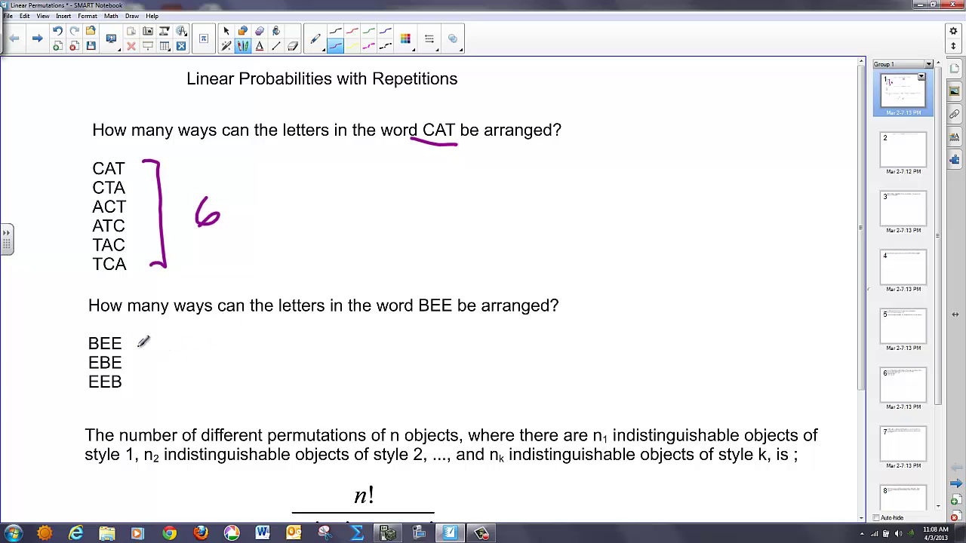
{"action": "mouse_move", "coordinate": [131, 330]}
{"action": "left_mouse_down"}
{"action": "mouse_move", "coordinate": [148, 341]}
{"action": "mouse_move", "coordinate": [147, 381]}
{"action": "mouse_move", "coordinate": [133, 392]}
{"action": "left_mouse_up"}
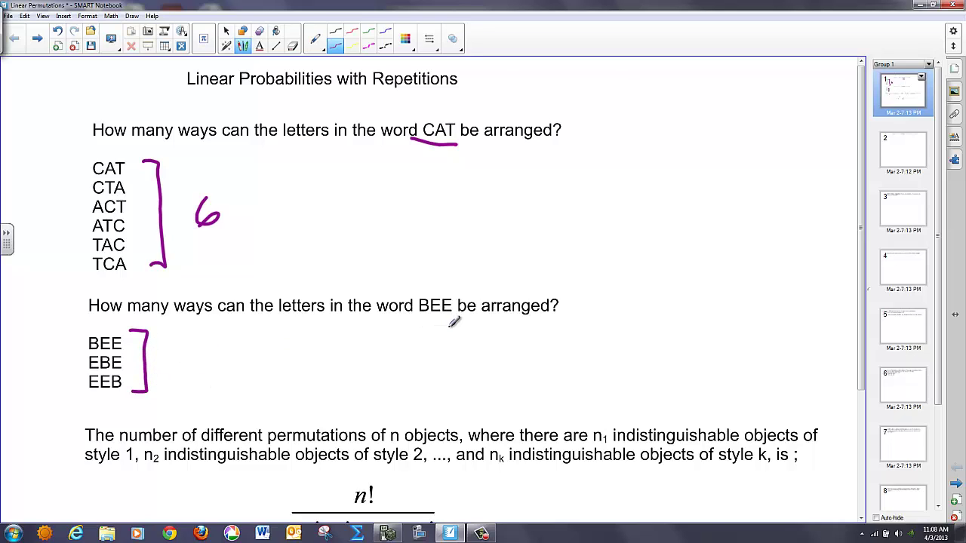
{"action": "left_click_drag", "start_coordinate": [447, 321], "coordinate": [411, 321]}
Step: Draw three letter-position blanks and fill them with 3 · 2 · 1
{"action": "left_click_drag", "start_coordinate": [332, 208], "coordinate": [434, 203]}
{"action": "left_click_drag", "start_coordinate": [491, 210], "coordinate": [527, 207]}
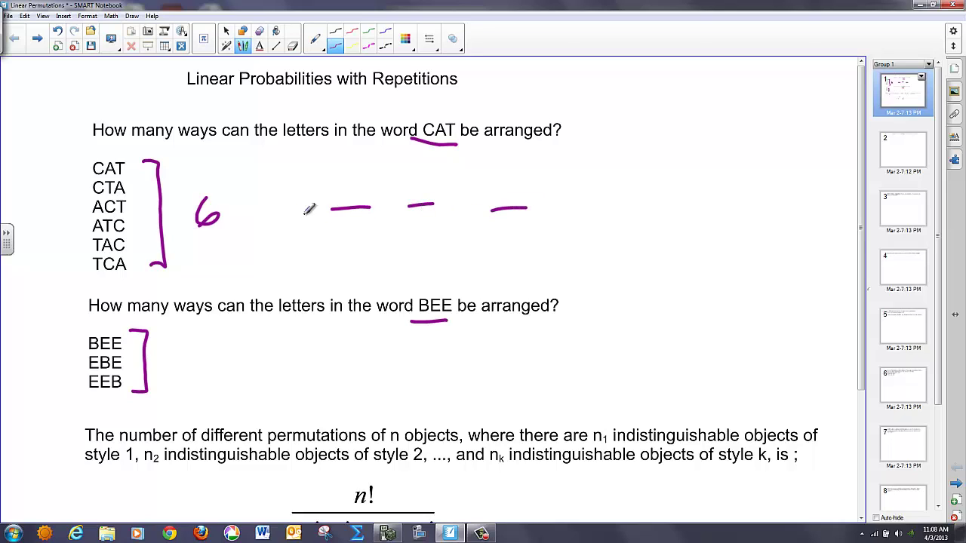
{"action": "mouse_move", "coordinate": [334, 179]}
{"action": "left_mouse_down"}
{"action": "mouse_move", "coordinate": [354, 190]}
{"action": "mouse_move", "coordinate": [330, 204]}
{"action": "left_mouse_up"}
{"action": "mouse_move", "coordinate": [415, 183]}
{"action": "left_mouse_down"}
{"action": "mouse_move", "coordinate": [430, 181]}
{"action": "mouse_move", "coordinate": [417, 195]}
{"action": "mouse_move", "coordinate": [435, 198]}
{"action": "left_mouse_up"}
{"action": "left_click", "coordinate": [508, 182]}
{"action": "left_click", "coordinate": [461, 191]}
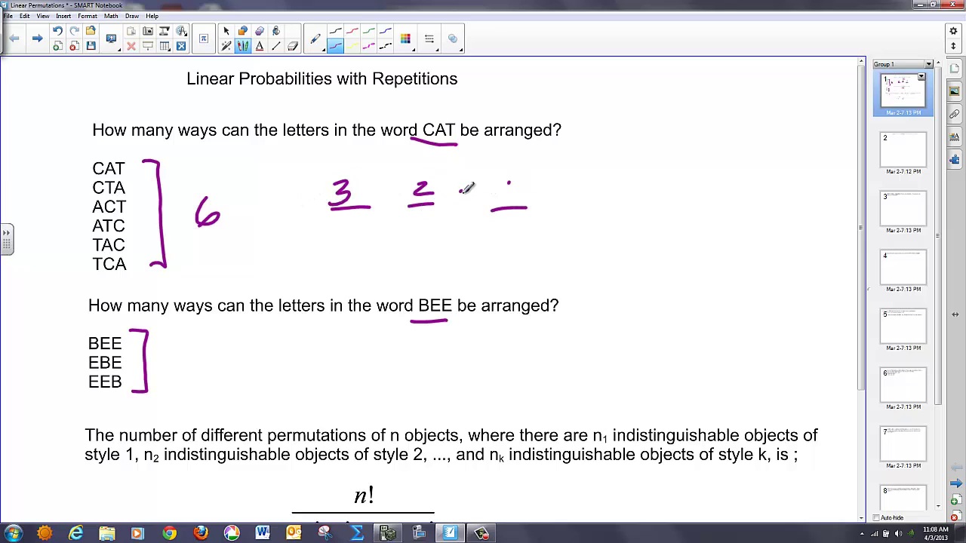
{"action": "left_click", "coordinate": [376, 195]}
{"action": "left_click_drag", "start_coordinate": [504, 187], "coordinate": [509, 202]}
Step: Circle n! in the formula and underline the denominator terms n₁ and n_k
{"action": "scroll", "coordinate": [229, 181], "scroll_direction": "down", "scroll_amount": 3}
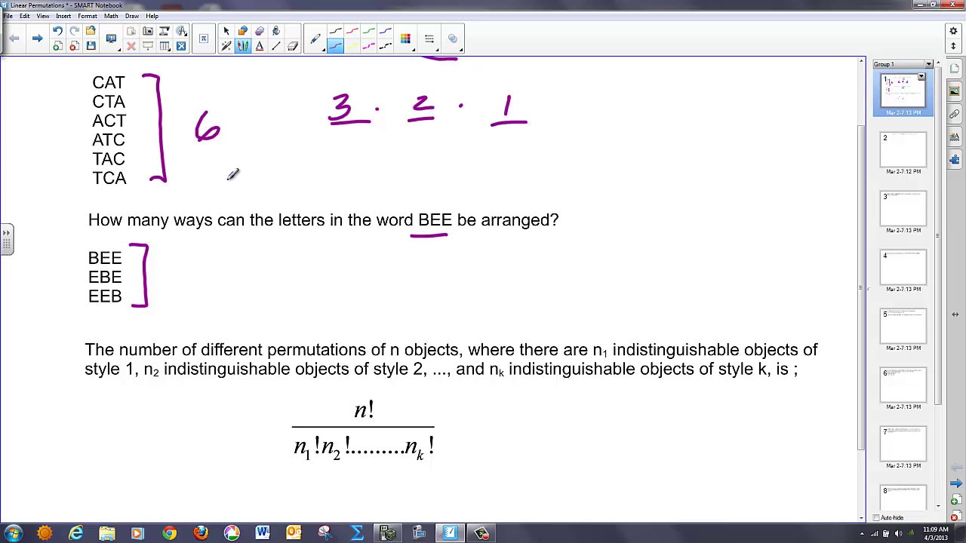
{"action": "mouse_move", "coordinate": [364, 390]}
{"action": "left_mouse_down"}
{"action": "mouse_move", "coordinate": [344, 394]}
{"action": "mouse_move", "coordinate": [332, 416]}
{"action": "mouse_move", "coordinate": [379, 423]}
{"action": "mouse_move", "coordinate": [382, 389]}
{"action": "mouse_move", "coordinate": [346, 387]}
{"action": "left_mouse_up"}
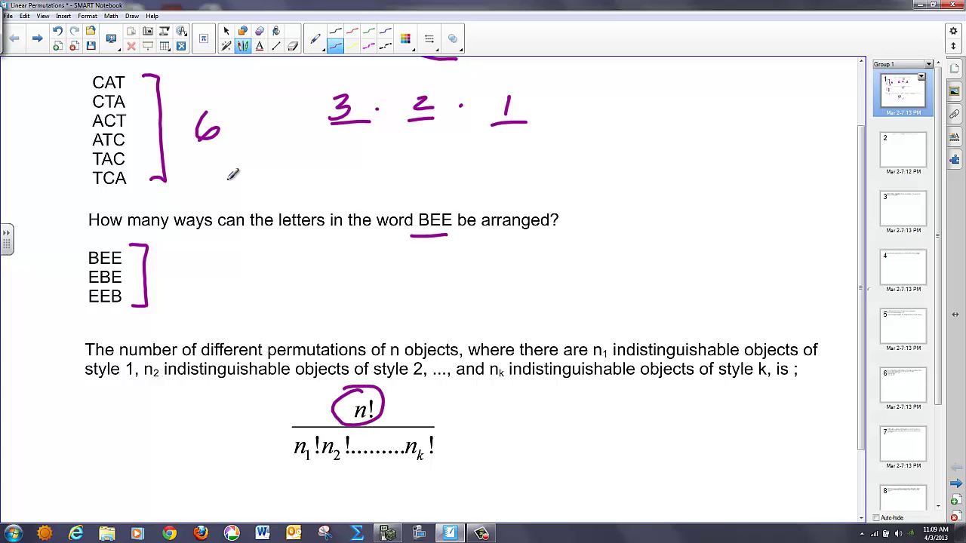
{"action": "left_click_drag", "start_coordinate": [292, 470], "coordinate": [342, 468]}
{"action": "left_click_drag", "start_coordinate": [400, 469], "coordinate": [428, 468]}
Step: Write 3!/2! = 3·2·1/2·1 = 3 beside the BEE arrangements
{"action": "mouse_move", "coordinate": [265, 252]}
{"action": "left_mouse_down"}
{"action": "mouse_move", "coordinate": [281, 268]}
{"action": "mouse_move", "coordinate": [280, 278]}
{"action": "mouse_move", "coordinate": [241, 288]}
{"action": "left_mouse_up"}
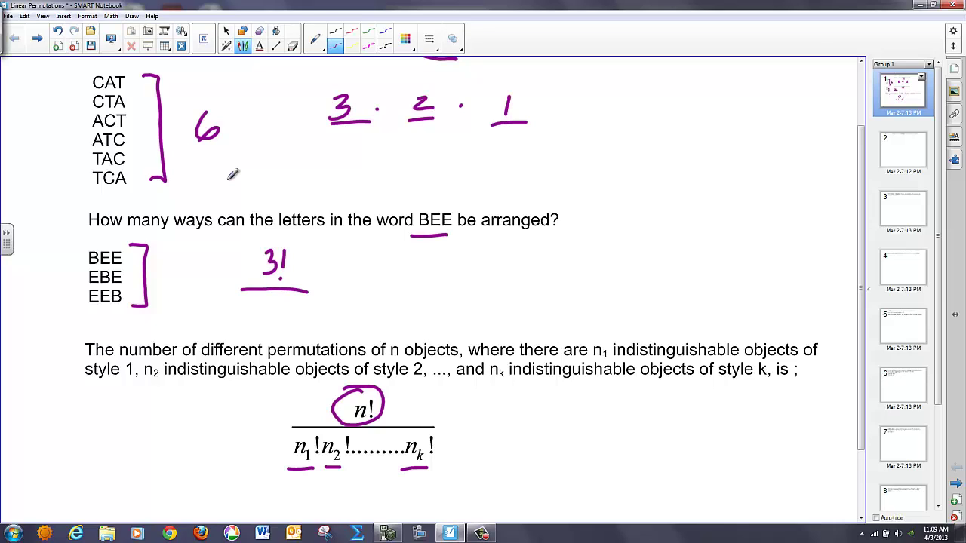
{"action": "mouse_move", "coordinate": [252, 306]}
{"action": "left_mouse_down"}
{"action": "mouse_move", "coordinate": [265, 322]}
{"action": "mouse_move", "coordinate": [275, 311]}
{"action": "left_mouse_up"}
{"action": "left_click_drag", "start_coordinate": [323, 286], "coordinate": [332, 295]}
{"action": "mouse_move", "coordinate": [368, 252]}
{"action": "left_mouse_down"}
{"action": "mouse_move", "coordinate": [381, 264]}
{"action": "mouse_move", "coordinate": [367, 271]}
{"action": "mouse_move", "coordinate": [421, 270]}
{"action": "mouse_move", "coordinate": [341, 276]}
{"action": "mouse_move", "coordinate": [414, 308]}
{"action": "left_mouse_up"}
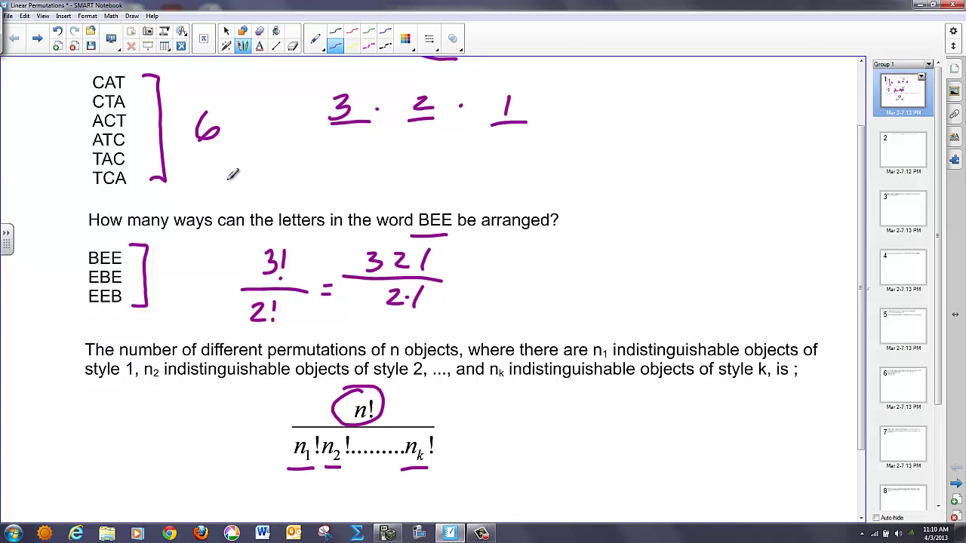
{"action": "mouse_move", "coordinate": [458, 282]}
{"action": "left_mouse_down"}
{"action": "mouse_move", "coordinate": [501, 270]}
{"action": "mouse_move", "coordinate": [497, 295]}
{"action": "left_mouse_up"}
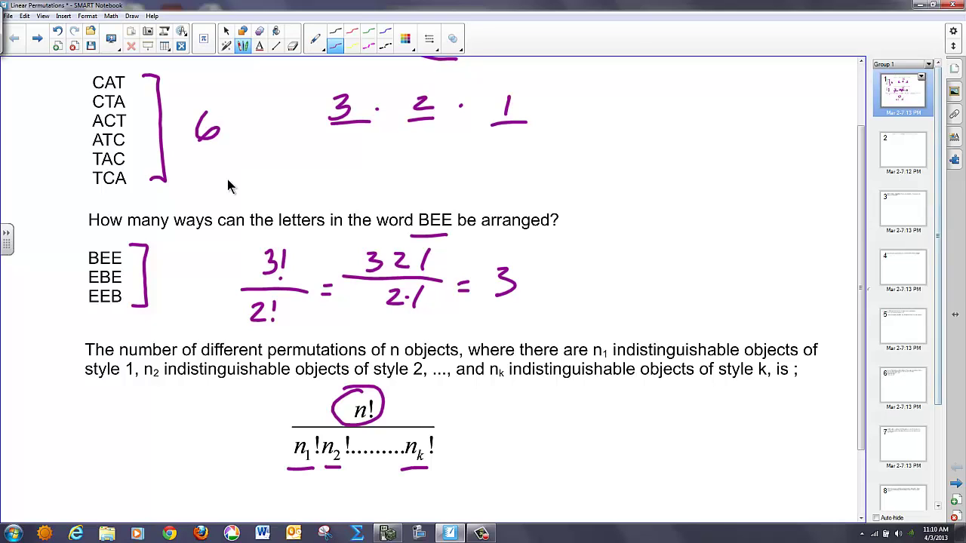
Step: On the EERIE slide, write 6!/3! followed by an equals sign
{"action": "key", "text": "Page_Down"}
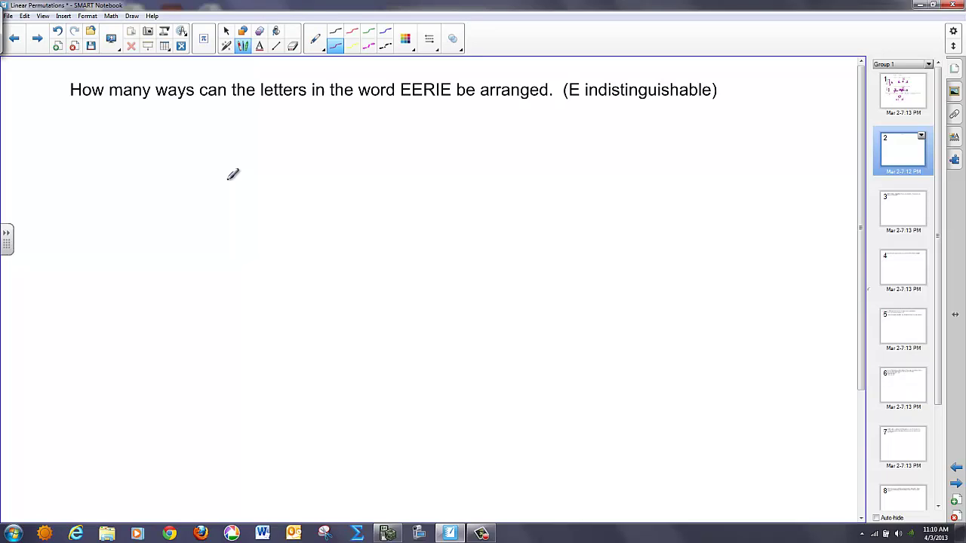
{"action": "left_click_drag", "start_coordinate": [291, 146], "coordinate": [280, 168]}
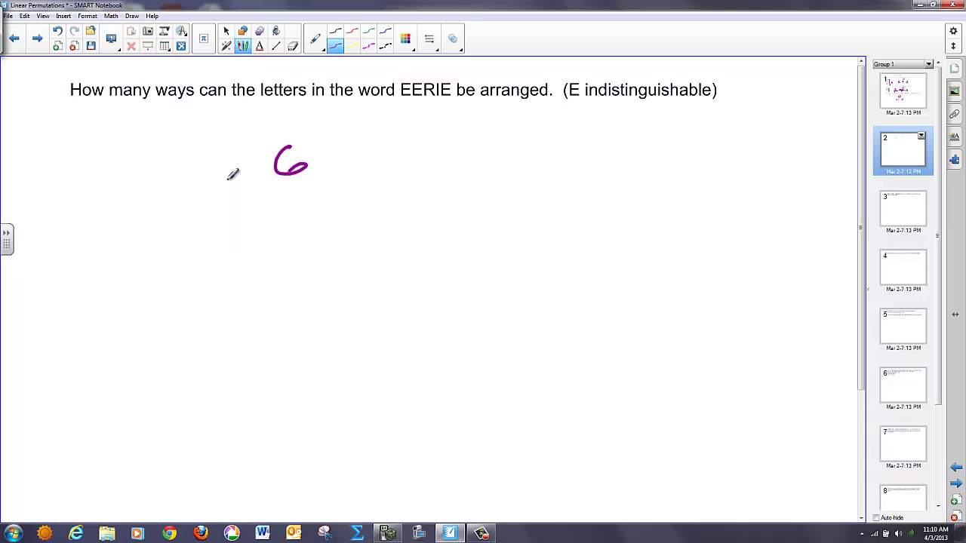
{"action": "left_click_drag", "start_coordinate": [322, 138], "coordinate": [322, 163]}
{"action": "left_click_drag", "start_coordinate": [253, 194], "coordinate": [344, 183]}
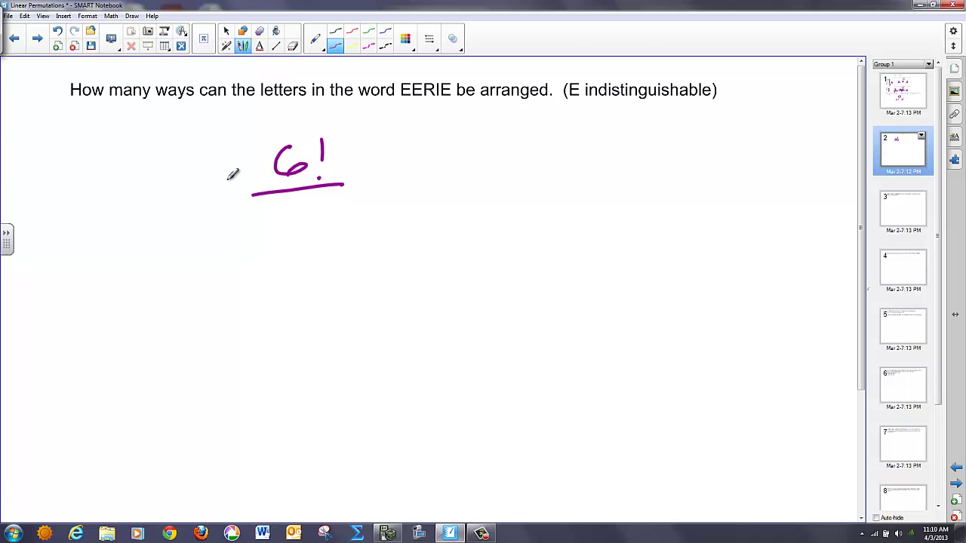
{"action": "mouse_move", "coordinate": [275, 208]}
{"action": "left_mouse_down"}
{"action": "mouse_move", "coordinate": [288, 210]}
{"action": "mouse_move", "coordinate": [272, 236]}
{"action": "left_mouse_up"}
{"action": "left_click_drag", "start_coordinate": [307, 200], "coordinate": [305, 225]}
{"action": "left_click_drag", "start_coordinate": [361, 178], "coordinate": [369, 179]}
{"action": "left_click_drag", "start_coordinate": [363, 184], "coordinate": [369, 185]}
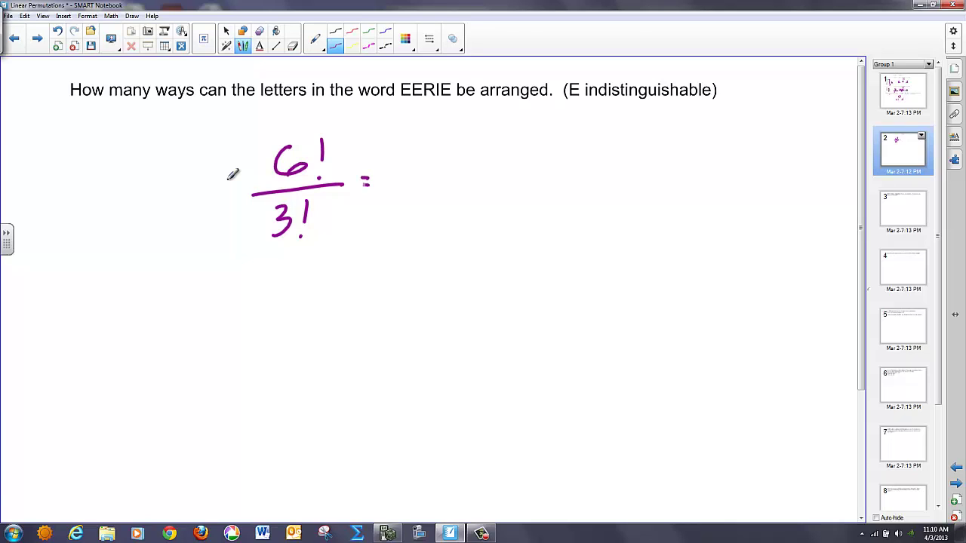
Step: Expand it as 6·5·4·3·2·1 over 3·2·1 and write the underlined result 120
{"action": "mouse_move", "coordinate": [417, 141]}
{"action": "left_mouse_down"}
{"action": "mouse_move", "coordinate": [408, 162]}
{"action": "mouse_move", "coordinate": [403, 153]}
{"action": "left_mouse_up"}
{"action": "mouse_move", "coordinate": [468, 138]}
{"action": "left_mouse_down"}
{"action": "mouse_move", "coordinate": [503, 141]}
{"action": "mouse_move", "coordinate": [503, 131]}
{"action": "mouse_move", "coordinate": [532, 139]}
{"action": "mouse_move", "coordinate": [526, 156]}
{"action": "mouse_move", "coordinate": [575, 151]}
{"action": "mouse_move", "coordinate": [562, 172]}
{"action": "mouse_move", "coordinate": [375, 163]}
{"action": "left_mouse_up"}
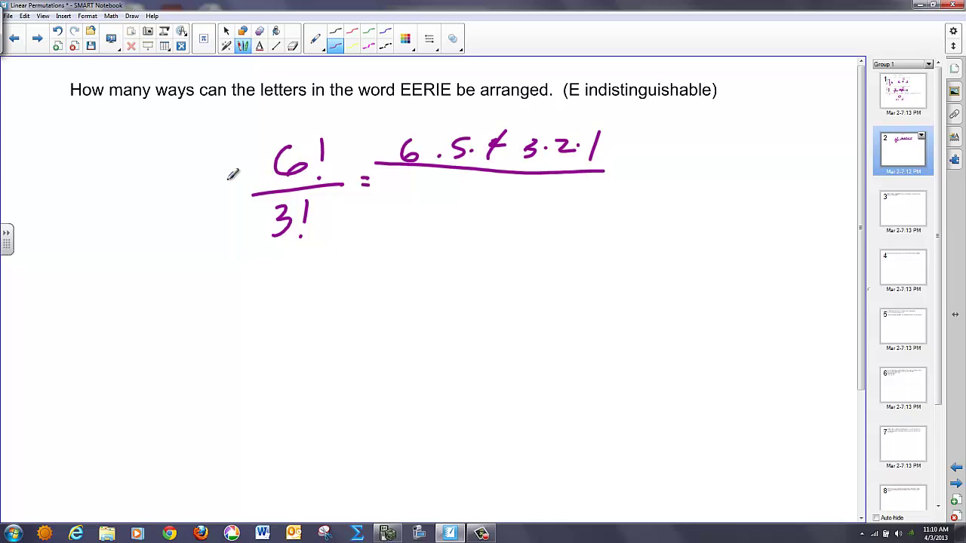
{"action": "mouse_move", "coordinate": [516, 185]}
{"action": "left_mouse_down"}
{"action": "mouse_move", "coordinate": [525, 193]}
{"action": "mouse_move", "coordinate": [510, 205]}
{"action": "mouse_move", "coordinate": [575, 202]}
{"action": "left_mouse_up"}
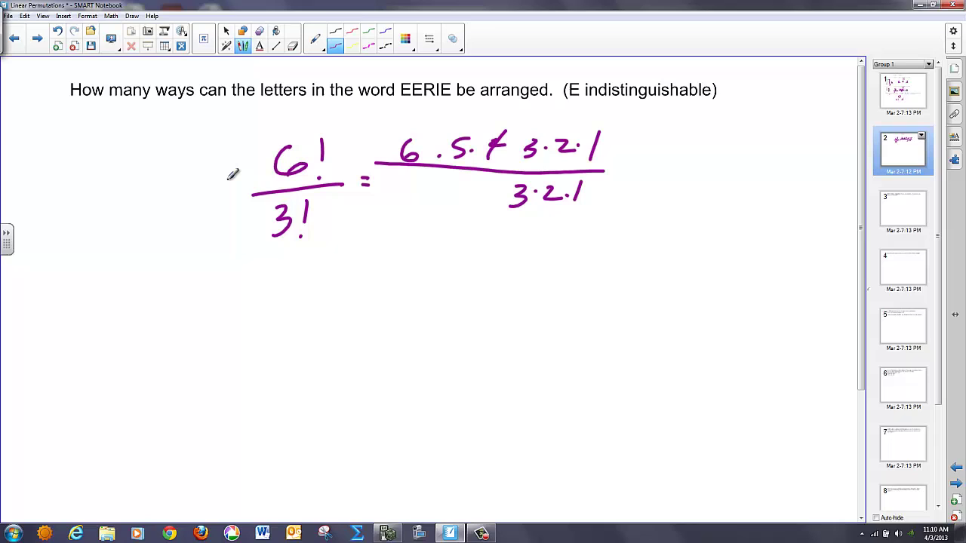
{"action": "left_click_drag", "start_coordinate": [358, 279], "coordinate": [369, 278]}
{"action": "mouse_move", "coordinate": [370, 287]}
{"action": "left_mouse_down"}
{"action": "mouse_move", "coordinate": [356, 287]}
{"action": "mouse_move", "coordinate": [438, 297]}
{"action": "mouse_move", "coordinate": [453, 279]}
{"action": "left_mouse_up"}
{"action": "left_click_drag", "start_coordinate": [366, 318], "coordinate": [484, 310]}
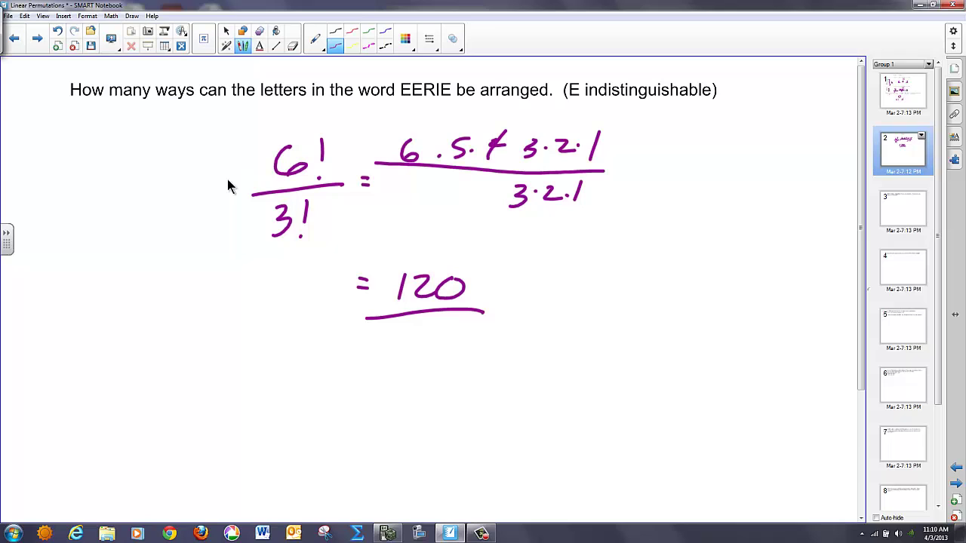
Step: On the XMAS lights slide, mark the counts of 10 blue, 5 red and 6 yellow lights
{"action": "key", "text": "Page_Down"}
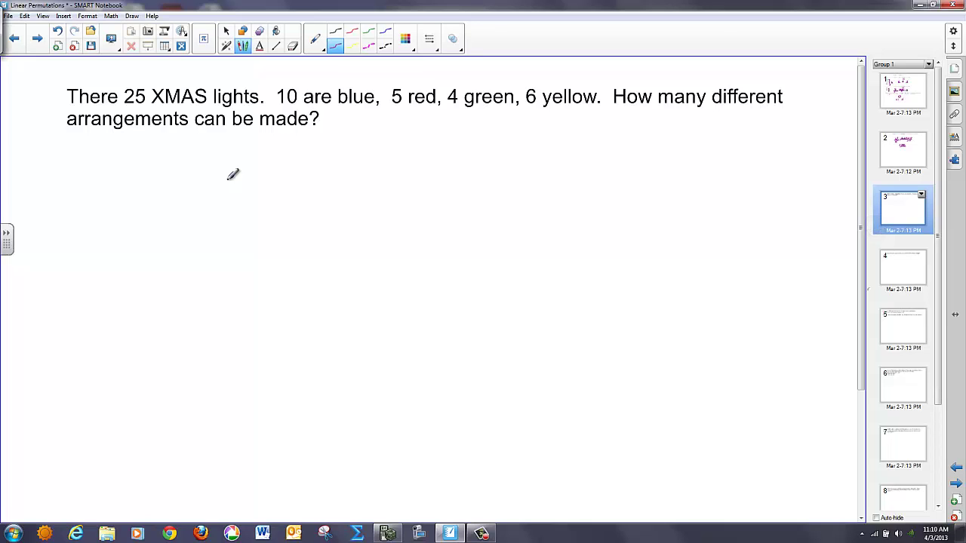
{"action": "left_click_drag", "start_coordinate": [279, 117], "coordinate": [300, 110]}
{"action": "left_click_drag", "start_coordinate": [378, 119], "coordinate": [458, 119]}
{"action": "left_click_drag", "start_coordinate": [521, 125], "coordinate": [542, 119]}
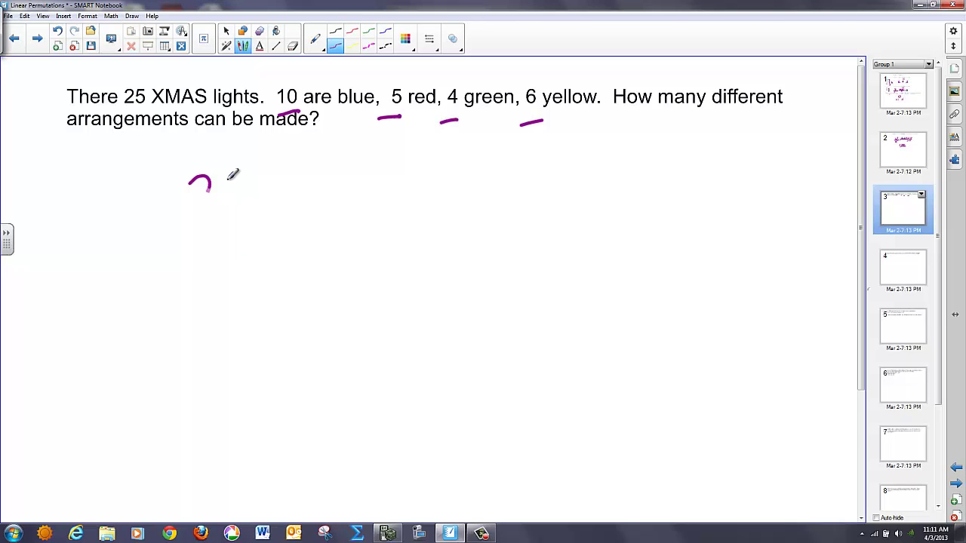
Step: Write 25! over (10!5!4!6!) followed by an equals sign
{"action": "mouse_move", "coordinate": [209, 189]}
{"action": "left_mouse_down"}
{"action": "mouse_move", "coordinate": [217, 206]}
{"action": "mouse_move", "coordinate": [246, 176]}
{"action": "mouse_move", "coordinate": [227, 208]}
{"action": "left_mouse_up"}
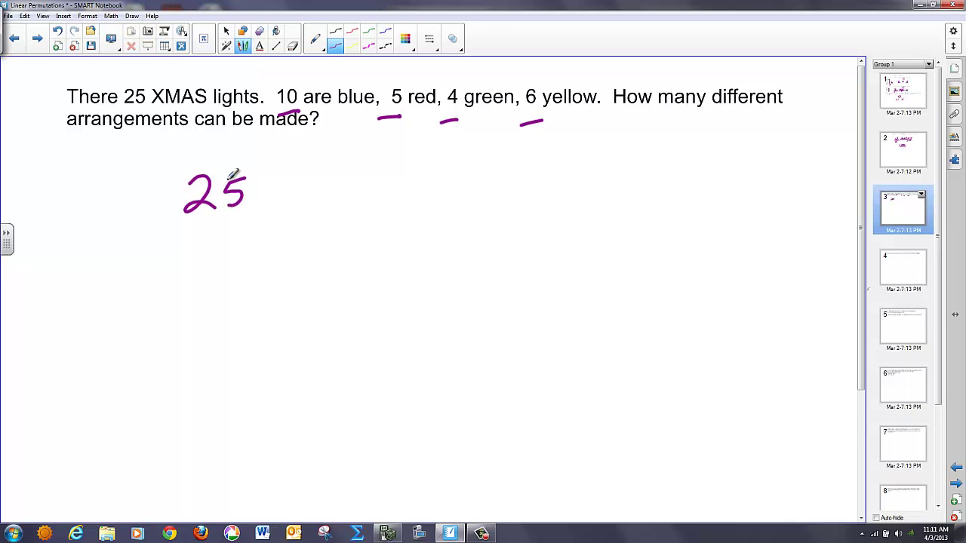
{"action": "left_click_drag", "start_coordinate": [256, 174], "coordinate": [254, 195]}
{"action": "mouse_move", "coordinate": [283, 229]}
{"action": "left_mouse_down"}
{"action": "mouse_move", "coordinate": [171, 234]}
{"action": "mouse_move", "coordinate": [168, 275]}
{"action": "mouse_move", "coordinate": [178, 275]}
{"action": "mouse_move", "coordinate": [184, 253]}
{"action": "mouse_move", "coordinate": [202, 262]}
{"action": "left_mouse_up"}
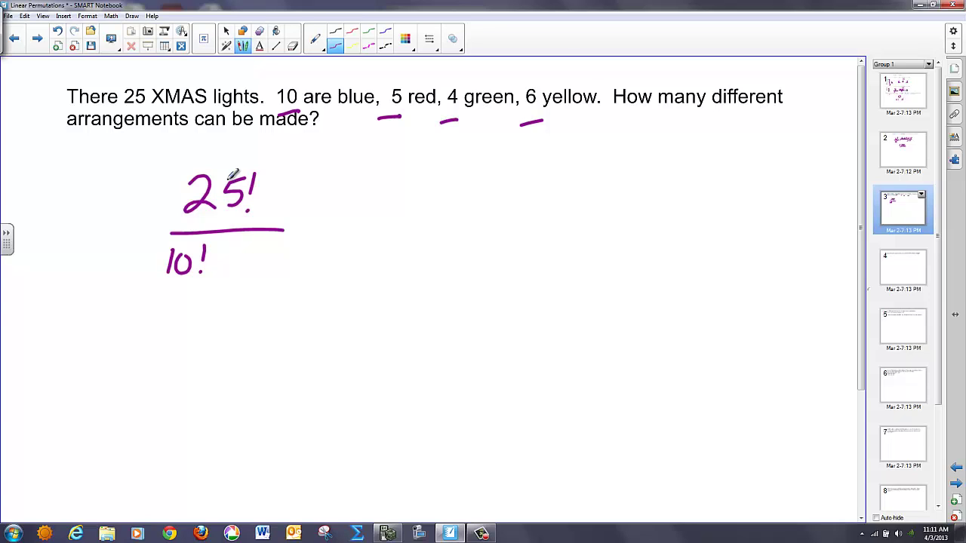
{"action": "mouse_move", "coordinate": [230, 249]}
{"action": "left_mouse_down"}
{"action": "mouse_move", "coordinate": [217, 269]}
{"action": "mouse_move", "coordinate": [263, 258]}
{"action": "left_mouse_up"}
{"action": "mouse_move", "coordinate": [261, 243]}
{"action": "left_mouse_down"}
{"action": "mouse_move", "coordinate": [257, 268]}
{"action": "mouse_move", "coordinate": [274, 252]}
{"action": "mouse_move", "coordinate": [269, 264]}
{"action": "mouse_move", "coordinate": [307, 259]}
{"action": "mouse_move", "coordinate": [305, 268]}
{"action": "mouse_move", "coordinate": [285, 230]}
{"action": "mouse_move", "coordinate": [339, 233]}
{"action": "left_mouse_up"}
{"action": "left_click_drag", "start_coordinate": [339, 238], "coordinate": [347, 237]}
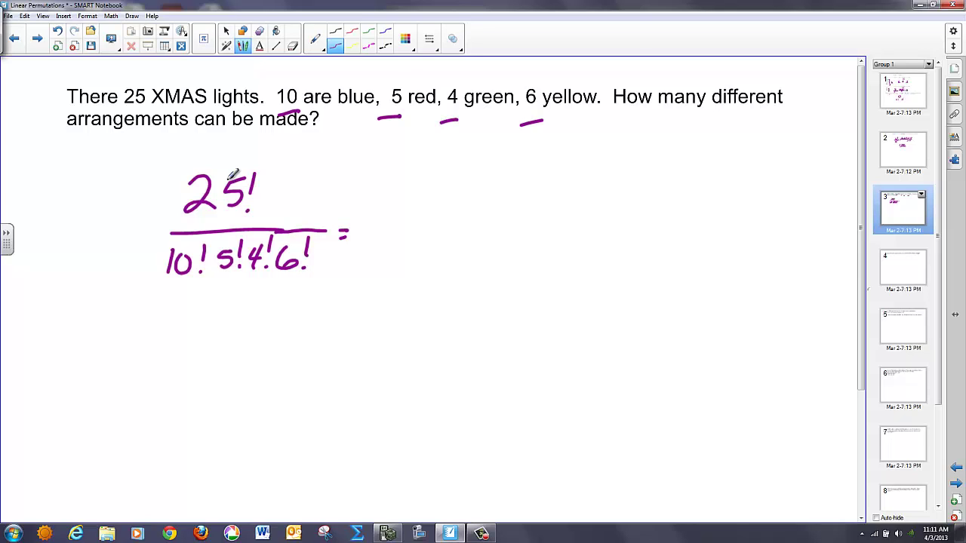
{"action": "left_click_drag", "start_coordinate": [151, 241], "coordinate": [151, 275]}
{"action": "left_click_drag", "start_coordinate": [325, 241], "coordinate": [321, 274]}
Step: On the SHAKESPEARE slide, write 11! over a fraction bar and mark both S letters
{"action": "key", "text": "Page_Down"}
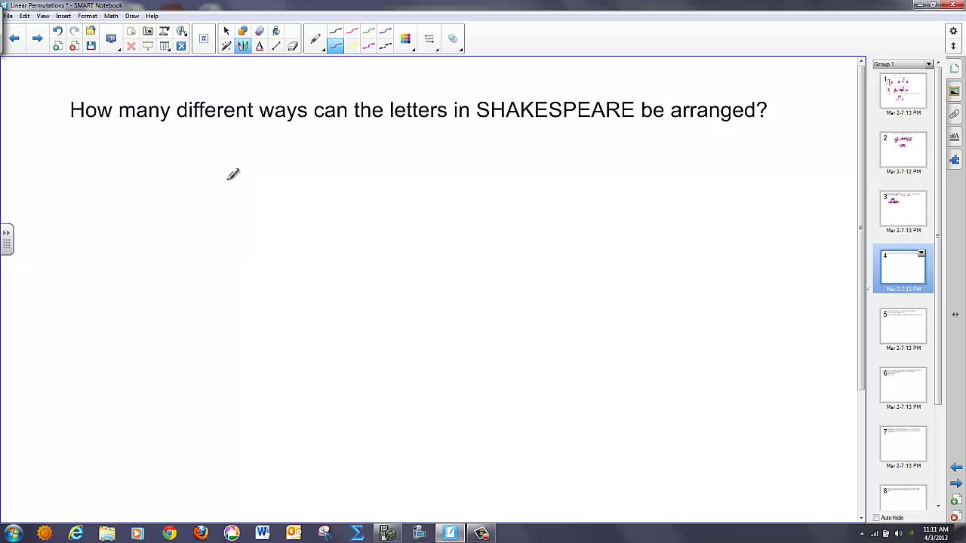
{"action": "mouse_move", "coordinate": [238, 148]}
{"action": "left_mouse_down"}
{"action": "mouse_move", "coordinate": [233, 181]}
{"action": "mouse_move", "coordinate": [247, 181]}
{"action": "mouse_move", "coordinate": [263, 160]}
{"action": "mouse_move", "coordinate": [262, 169]}
{"action": "left_mouse_up"}
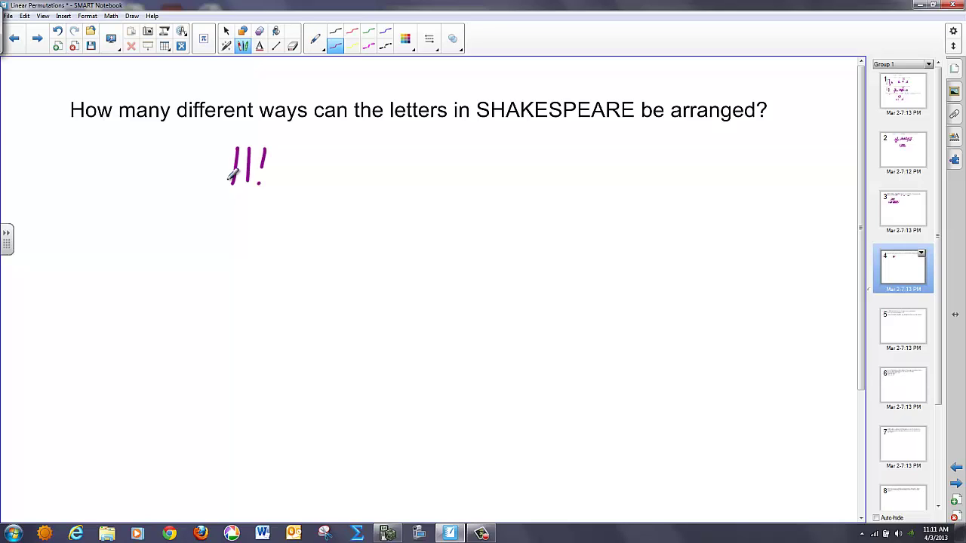
{"action": "left_click_drag", "start_coordinate": [281, 207], "coordinate": [195, 204]}
{"action": "left_click_drag", "start_coordinate": [472, 125], "coordinate": [485, 125]}
{"action": "left_click_drag", "start_coordinate": [550, 122], "coordinate": [563, 123]}
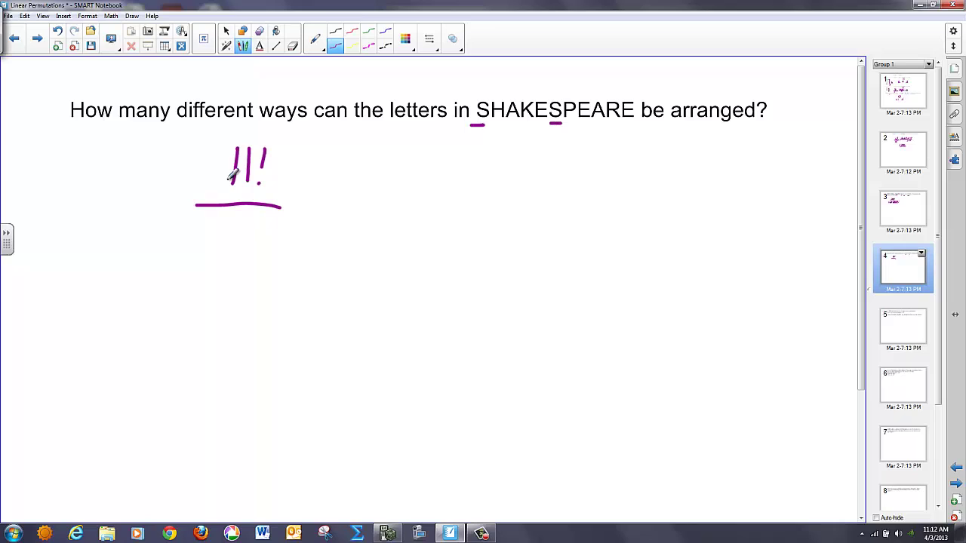
Step: Mark a repeated E and complete the denominator as (2!2!3!) with an equals sign
{"action": "mouse_move", "coordinate": [183, 228]}
{"action": "left_mouse_down"}
{"action": "mouse_move", "coordinate": [200, 243]}
{"action": "mouse_move", "coordinate": [209, 236]}
{"action": "left_mouse_up"}
{"action": "mouse_move", "coordinate": [225, 227]}
{"action": "left_mouse_down"}
{"action": "mouse_move", "coordinate": [226, 239]}
{"action": "mouse_move", "coordinate": [245, 233]}
{"action": "left_mouse_up"}
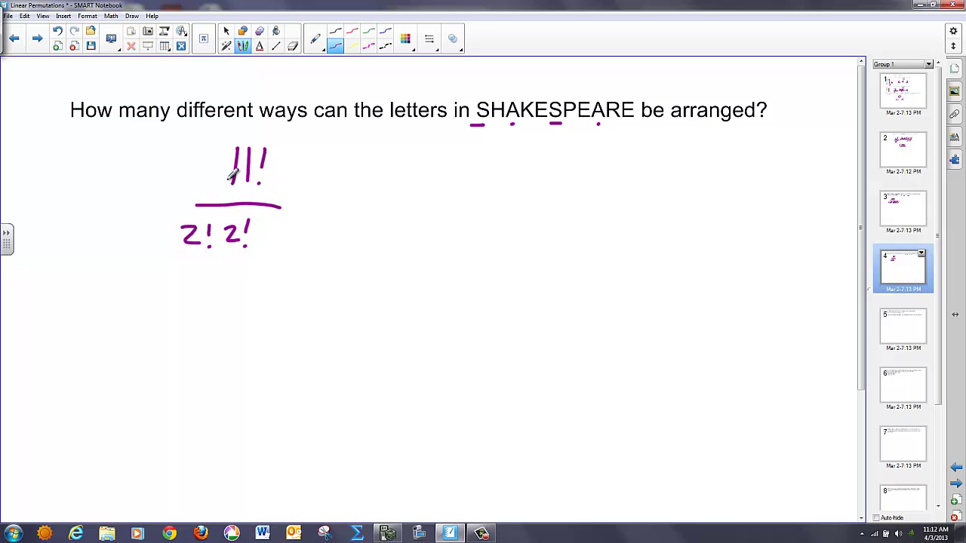
{"action": "left_click_drag", "start_coordinate": [540, 123], "coordinate": [628, 125]}
{"action": "mouse_move", "coordinate": [258, 227]}
{"action": "left_mouse_down"}
{"action": "mouse_move", "coordinate": [259, 246]}
{"action": "mouse_move", "coordinate": [277, 237]}
{"action": "left_mouse_up"}
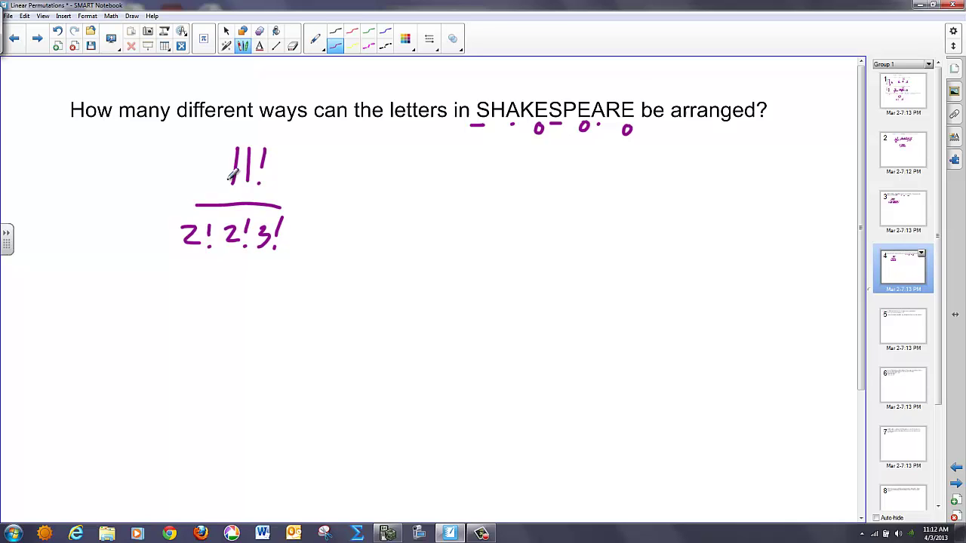
{"action": "mouse_move", "coordinate": [311, 201]}
{"action": "left_mouse_down"}
{"action": "mouse_move", "coordinate": [323, 200]}
{"action": "mouse_move", "coordinate": [321, 210]}
{"action": "left_mouse_up"}
{"action": "left_click_drag", "start_coordinate": [162, 220], "coordinate": [154, 253]}
{"action": "left_click_drag", "start_coordinate": [289, 216], "coordinate": [294, 256]}
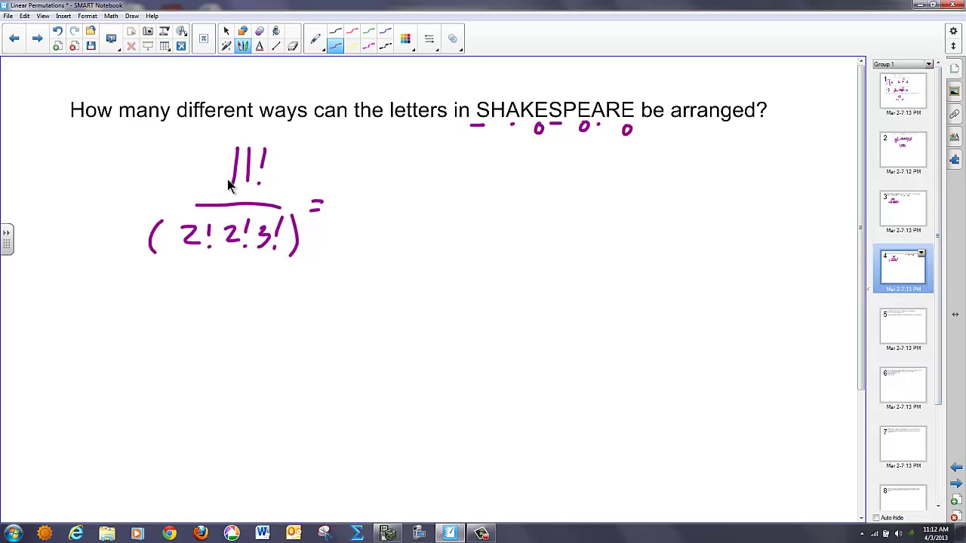
Step: On the banquet-table slide, write a) 7! over (2!2!3!) below the questions
{"action": "key", "text": "Page_Down"}
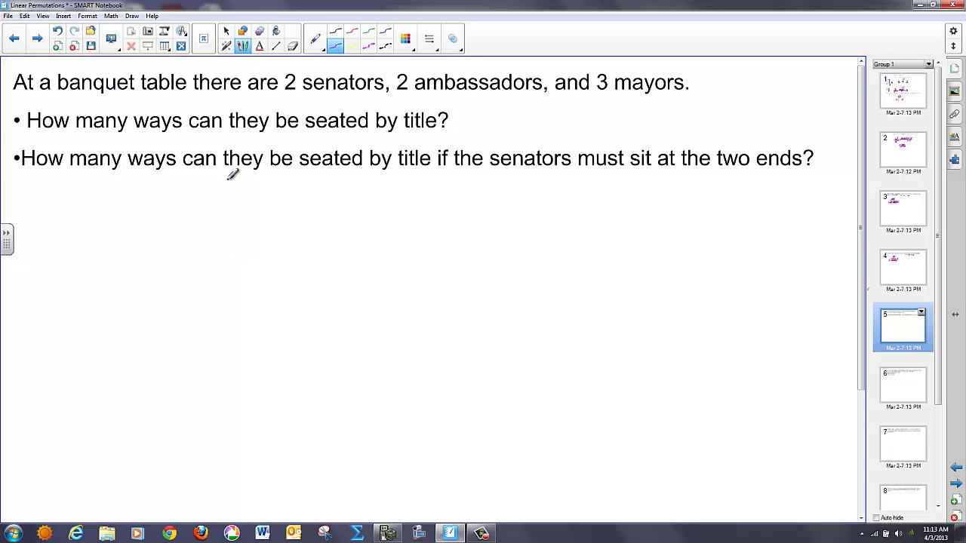
{"action": "key", "text": "Menu"}
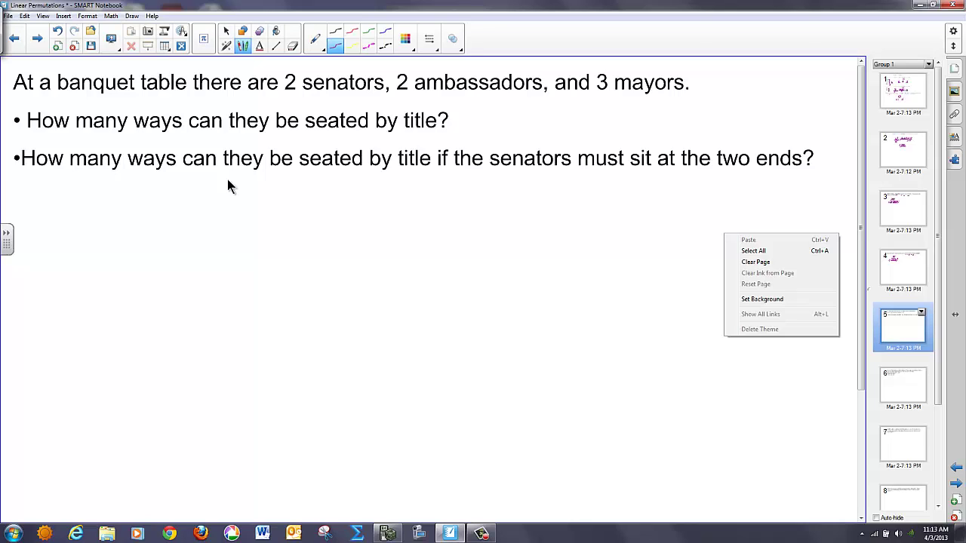
{"action": "mouse_move", "coordinate": [58, 211]}
{"action": "left_mouse_down"}
{"action": "mouse_move", "coordinate": [49, 224]}
{"action": "mouse_move", "coordinate": [67, 227]}
{"action": "left_mouse_up"}
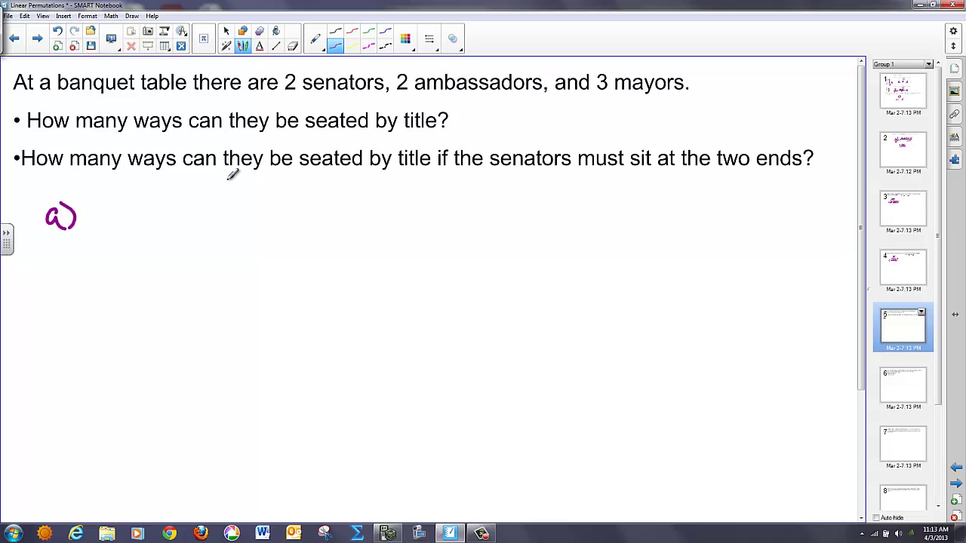
{"action": "mouse_move", "coordinate": [183, 190]}
{"action": "left_mouse_down"}
{"action": "mouse_move", "coordinate": [195, 208]}
{"action": "mouse_move", "coordinate": [209, 204]}
{"action": "left_mouse_up"}
{"action": "mouse_move", "coordinate": [261, 224]}
{"action": "left_mouse_down"}
{"action": "mouse_move", "coordinate": [129, 232]}
{"action": "mouse_move", "coordinate": [143, 272]}
{"action": "mouse_move", "coordinate": [151, 256]}
{"action": "mouse_move", "coordinate": [148, 264]}
{"action": "mouse_move", "coordinate": [185, 270]}
{"action": "mouse_move", "coordinate": [190, 258]}
{"action": "mouse_move", "coordinate": [218, 255]}
{"action": "mouse_move", "coordinate": [214, 270]}
{"action": "left_mouse_up"}
{"action": "left_click", "coordinate": [148, 272]}
{"action": "left_click_drag", "start_coordinate": [237, 240], "coordinate": [242, 273]}
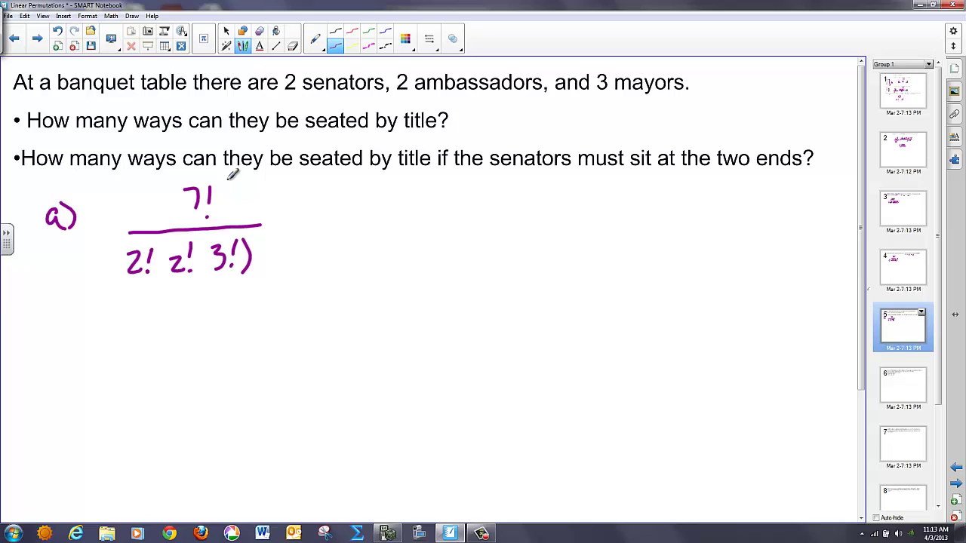
{"action": "left_click_drag", "start_coordinate": [119, 247], "coordinate": [115, 281]}
Step: Draw a separating line and a row of seven seats with a senator X at each end
{"action": "mouse_move", "coordinate": [715, 273]}
{"action": "left_mouse_down"}
{"action": "mouse_move", "coordinate": [225, 306]}
{"action": "mouse_move", "coordinate": [39, 306]}
{"action": "left_mouse_up"}
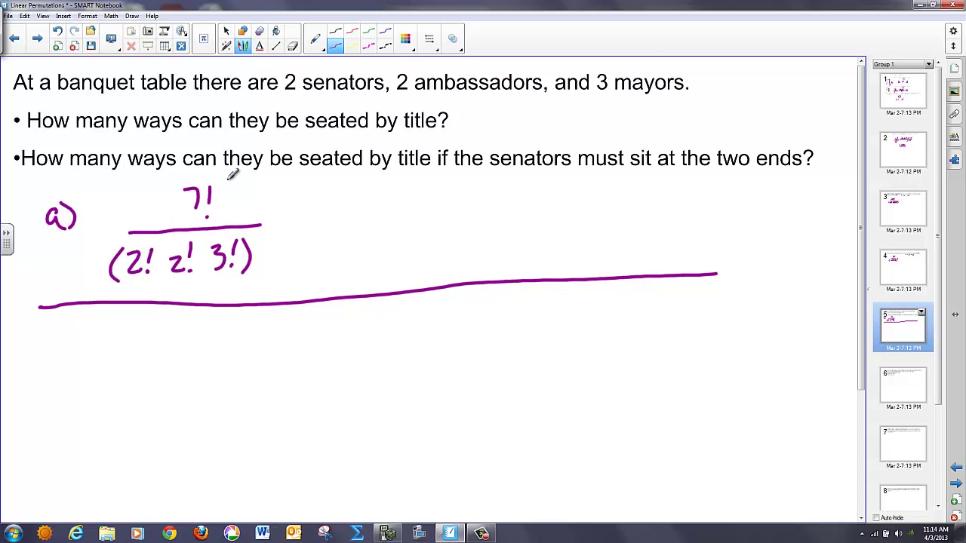
{"action": "left_click_drag", "start_coordinate": [220, 349], "coordinate": [625, 344]}
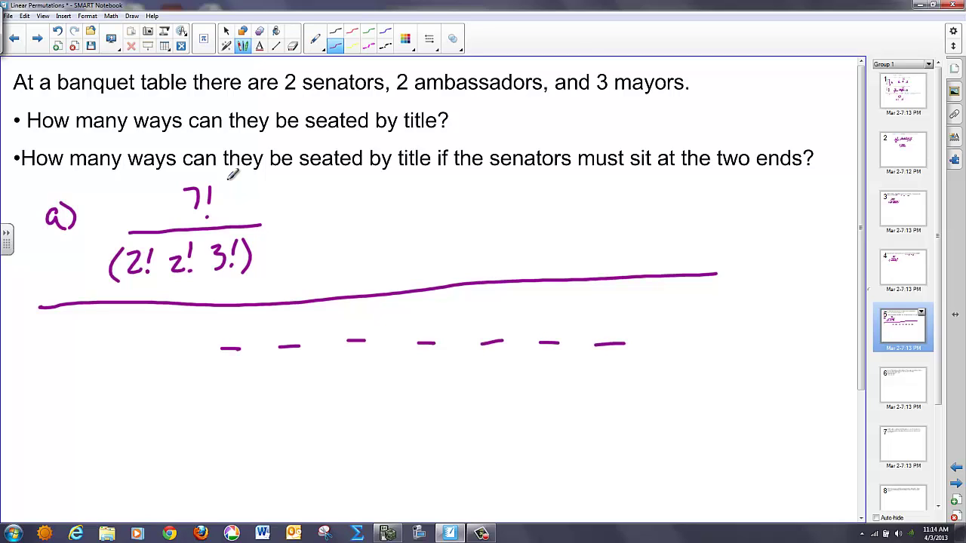
{"action": "mouse_move", "coordinate": [221, 327]}
{"action": "left_mouse_down"}
{"action": "mouse_move", "coordinate": [234, 344]}
{"action": "mouse_move", "coordinate": [218, 345]}
{"action": "left_mouse_up"}
{"action": "mouse_move", "coordinate": [595, 320]}
{"action": "left_mouse_down"}
{"action": "mouse_move", "coordinate": [609, 341]}
{"action": "mouse_move", "coordinate": [591, 342]}
{"action": "left_mouse_up"}
Step: Bracket the five middle seats and write 5! over 3!2! beneath them
{"action": "mouse_move", "coordinate": [266, 362]}
{"action": "left_mouse_down"}
{"action": "mouse_move", "coordinate": [278, 381]}
{"action": "mouse_move", "coordinate": [572, 365]}
{"action": "left_mouse_up"}
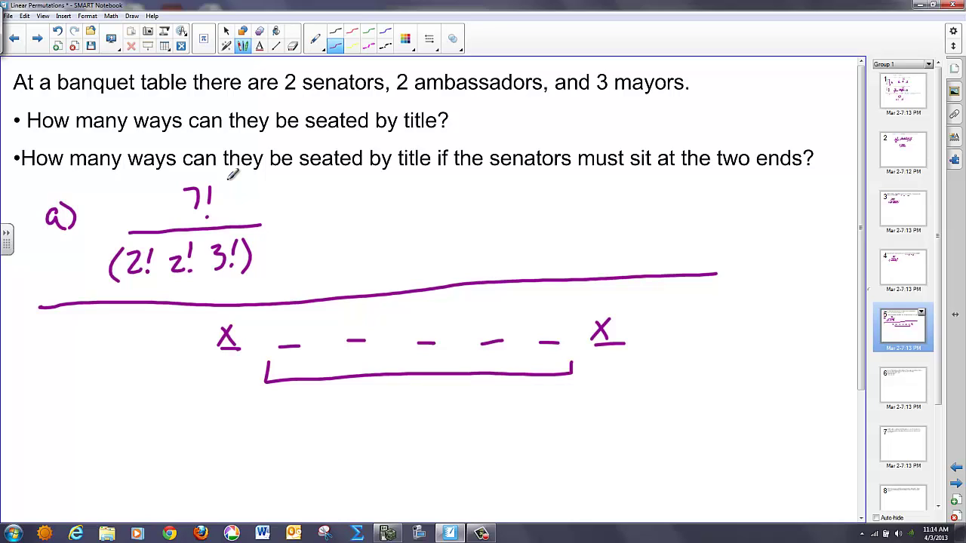
{"action": "mouse_move", "coordinate": [336, 411]}
{"action": "left_mouse_down"}
{"action": "mouse_move", "coordinate": [316, 430]}
{"action": "mouse_move", "coordinate": [343, 424]}
{"action": "mouse_move", "coordinate": [349, 440]}
{"action": "mouse_move", "coordinate": [274, 442]}
{"action": "mouse_move", "coordinate": [283, 476]}
{"action": "left_mouse_up"}
{"action": "mouse_move", "coordinate": [310, 455]}
{"action": "left_mouse_down"}
{"action": "mouse_move", "coordinate": [305, 469]}
{"action": "mouse_move", "coordinate": [333, 455]}
{"action": "mouse_move", "coordinate": [337, 472]}
{"action": "mouse_move", "coordinate": [346, 468]}
{"action": "left_mouse_up"}
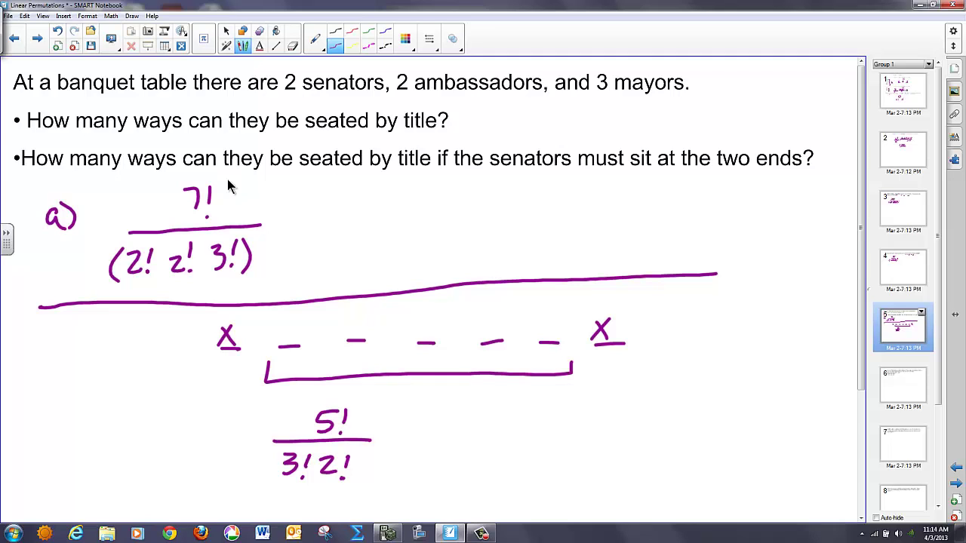
Step: Go to the chips slide (7 white, 3 red, choose 3) and write a) in purple ink
{"action": "key", "text": "Page_Down"}
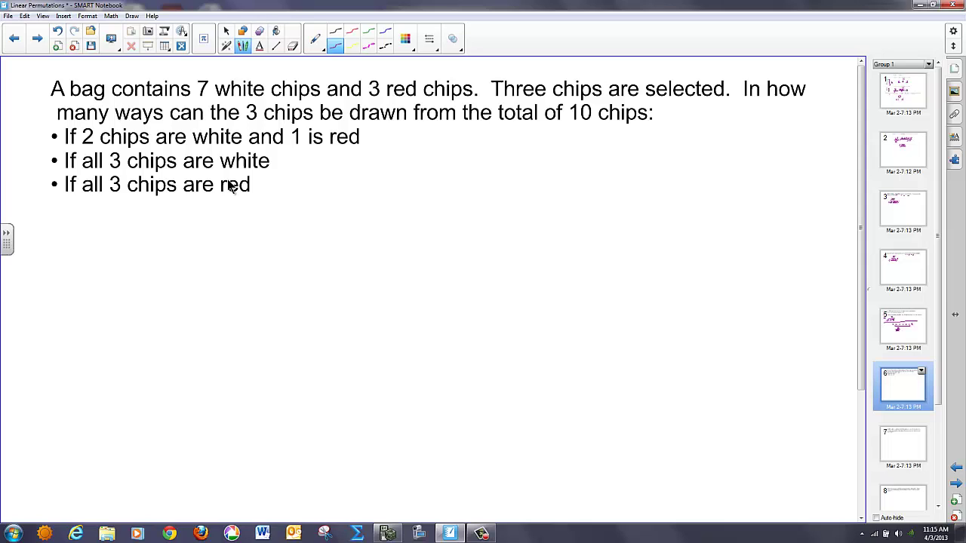
{"action": "mouse_move", "coordinate": [106, 222]}
{"action": "left_mouse_down"}
{"action": "mouse_move", "coordinate": [112, 242]}
{"action": "mouse_move", "coordinate": [121, 220]}
{"action": "mouse_move", "coordinate": [132, 247]}
{"action": "left_mouse_up"}
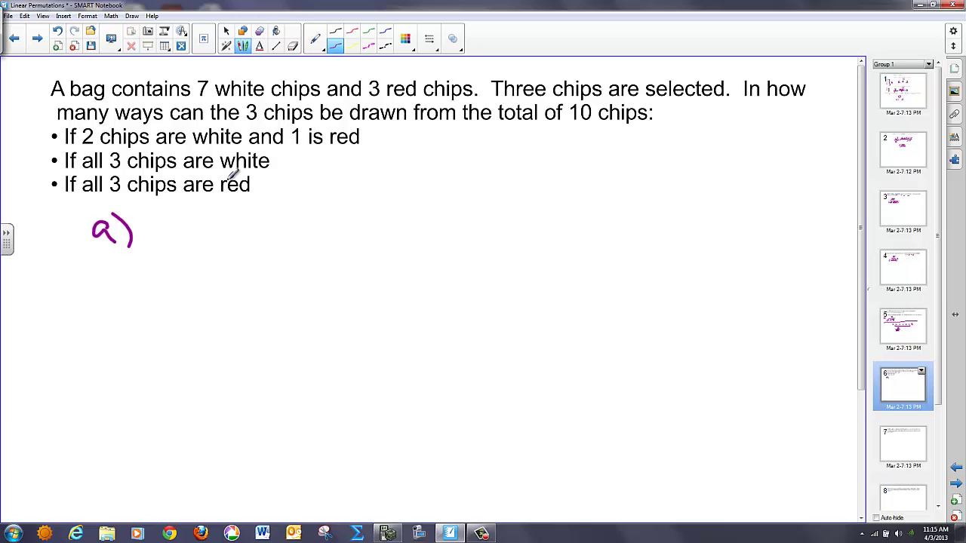
Step: Write (7C2)(3C1) as the answer to part a)
{"action": "mouse_move", "coordinate": [176, 222]}
{"action": "left_mouse_down"}
{"action": "mouse_move", "coordinate": [182, 241]}
{"action": "mouse_move", "coordinate": [234, 243]}
{"action": "mouse_move", "coordinate": [256, 259]}
{"action": "left_mouse_up"}
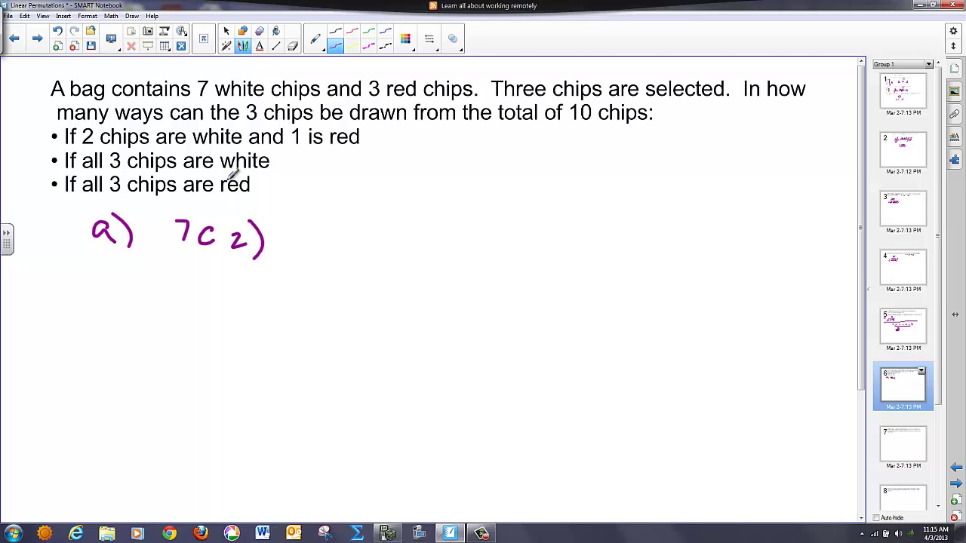
{"action": "left_click_drag", "start_coordinate": [171, 207], "coordinate": [167, 246]}
{"action": "mouse_move", "coordinate": [285, 219]}
{"action": "left_mouse_down"}
{"action": "mouse_move", "coordinate": [276, 240]}
{"action": "mouse_move", "coordinate": [283, 258]}
{"action": "mouse_move", "coordinate": [311, 245]}
{"action": "mouse_move", "coordinate": [297, 252]}
{"action": "mouse_move", "coordinate": [338, 250]}
{"action": "left_mouse_up"}
{"action": "mouse_move", "coordinate": [349, 230]}
{"action": "left_mouse_down"}
{"action": "mouse_move", "coordinate": [347, 253]}
{"action": "mouse_move", "coordinate": [363, 264]}
{"action": "left_mouse_up"}
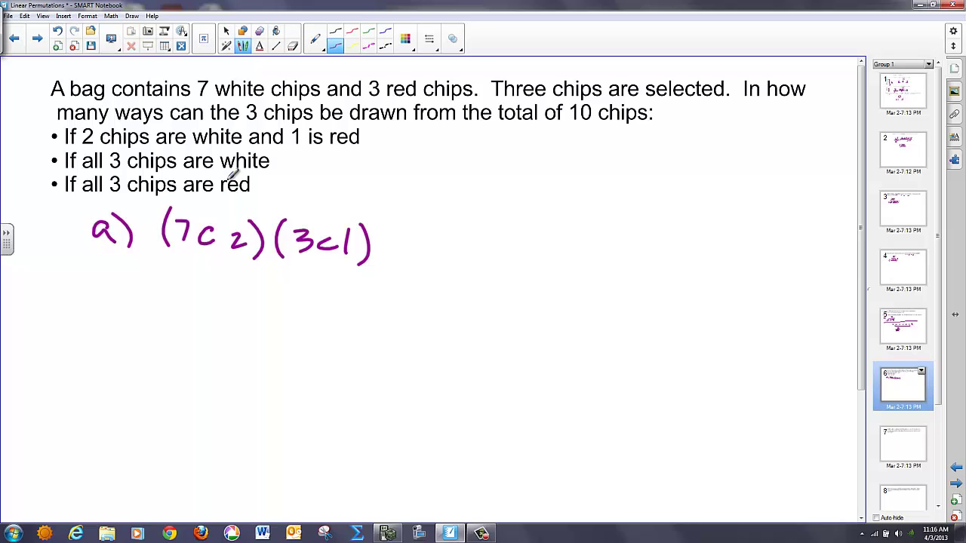
Step: Write b) (7C3) and c) (3C3) below part a)
{"action": "mouse_move", "coordinate": [93, 300]}
{"action": "left_mouse_down"}
{"action": "mouse_move", "coordinate": [107, 320]}
{"action": "mouse_move", "coordinate": [91, 323]}
{"action": "mouse_move", "coordinate": [112, 324]}
{"action": "left_mouse_up"}
{"action": "mouse_move", "coordinate": [182, 294]}
{"action": "left_mouse_down"}
{"action": "mouse_move", "coordinate": [190, 317]}
{"action": "mouse_move", "coordinate": [212, 305]}
{"action": "mouse_move", "coordinate": [219, 317]}
{"action": "mouse_move", "coordinate": [241, 308]}
{"action": "mouse_move", "coordinate": [230, 315]}
{"action": "left_mouse_up"}
{"action": "mouse_move", "coordinate": [250, 285]}
{"action": "left_mouse_down"}
{"action": "mouse_move", "coordinate": [260, 313]}
{"action": "mouse_move", "coordinate": [251, 323]}
{"action": "left_mouse_up"}
{"action": "left_click_drag", "start_coordinate": [172, 281], "coordinate": [176, 317]}
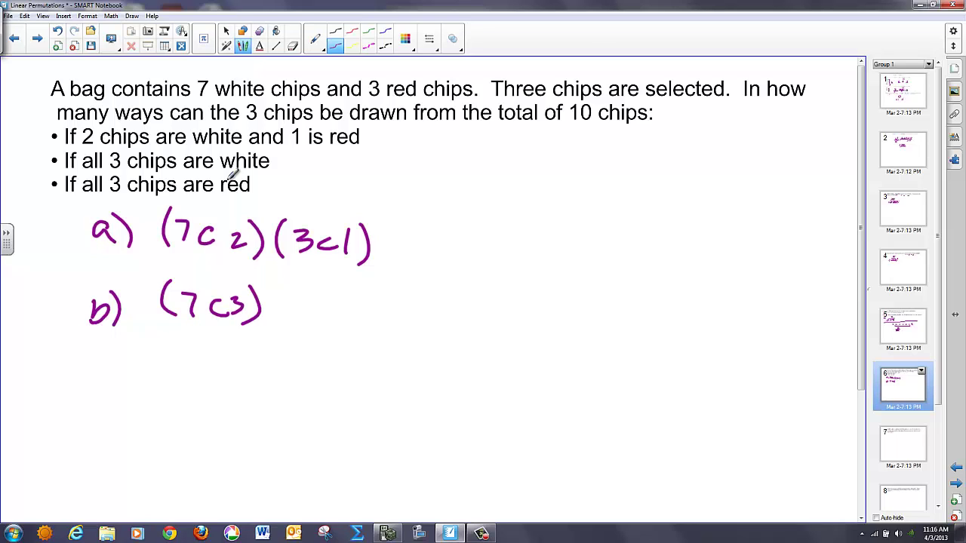
{"action": "left_click_drag", "start_coordinate": [100, 364], "coordinate": [106, 389]}
{"action": "mouse_move", "coordinate": [204, 350]}
{"action": "left_mouse_down"}
{"action": "mouse_move", "coordinate": [243, 373]}
{"action": "mouse_move", "coordinate": [257, 362]}
{"action": "mouse_move", "coordinate": [249, 374]}
{"action": "mouse_move", "coordinate": [269, 386]}
{"action": "left_mouse_up"}
{"action": "left_click_drag", "start_coordinate": [192, 347], "coordinate": [188, 386]}
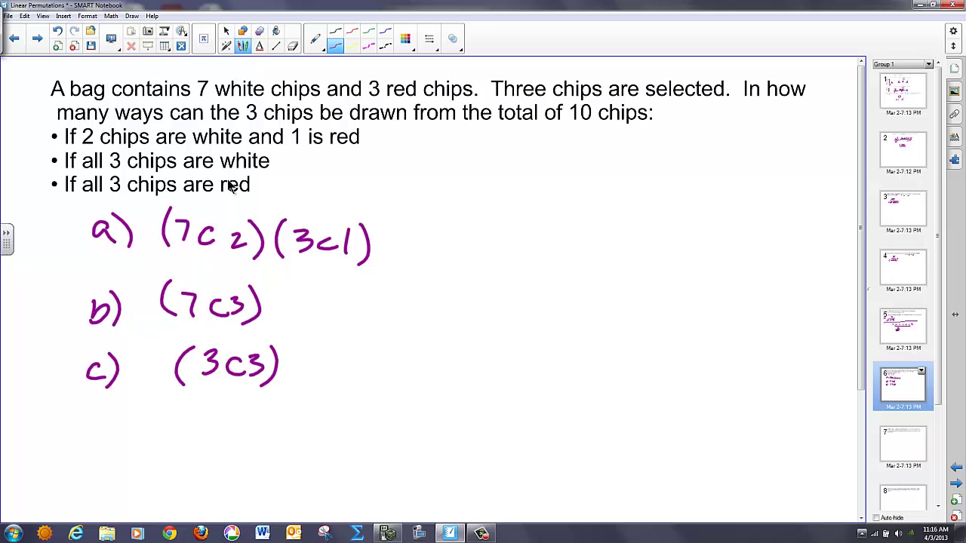
Step: On the door-prize slide, handwrite (200P3) in purple beneath the question, then advance to slide 8
{"action": "key", "text": "Page_Down"}
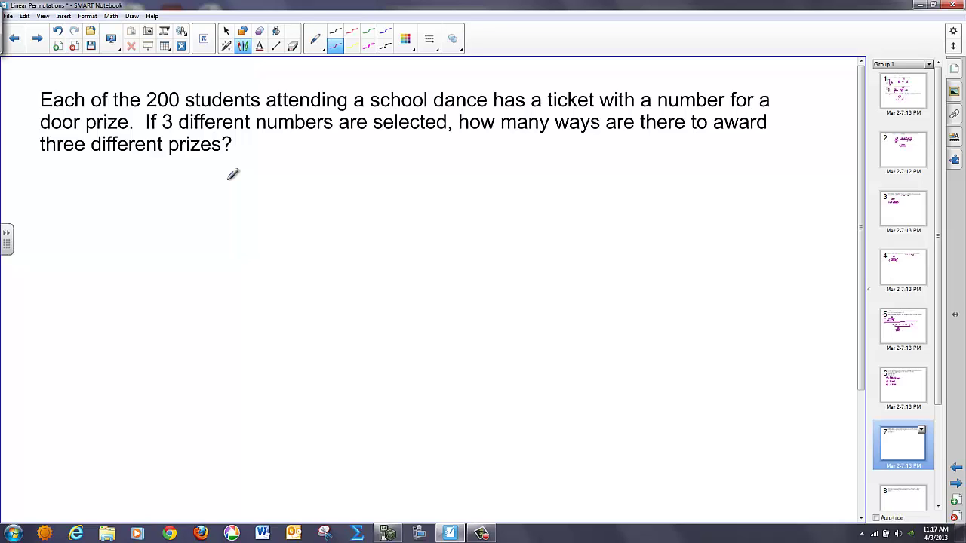
{"action": "mouse_move", "coordinate": [137, 187]}
{"action": "left_mouse_down"}
{"action": "mouse_move", "coordinate": [154, 209]}
{"action": "mouse_move", "coordinate": [178, 189]}
{"action": "mouse_move", "coordinate": [212, 191]}
{"action": "mouse_move", "coordinate": [223, 206]}
{"action": "left_mouse_up"}
{"action": "mouse_move", "coordinate": [224, 171]}
{"action": "left_mouse_down"}
{"action": "mouse_move", "coordinate": [231, 168]}
{"action": "mouse_move", "coordinate": [227, 193]}
{"action": "mouse_move", "coordinate": [250, 200]}
{"action": "mouse_move", "coordinate": [243, 209]}
{"action": "left_mouse_up"}
{"action": "left_click_drag", "start_coordinate": [269, 171], "coordinate": [272, 212]}
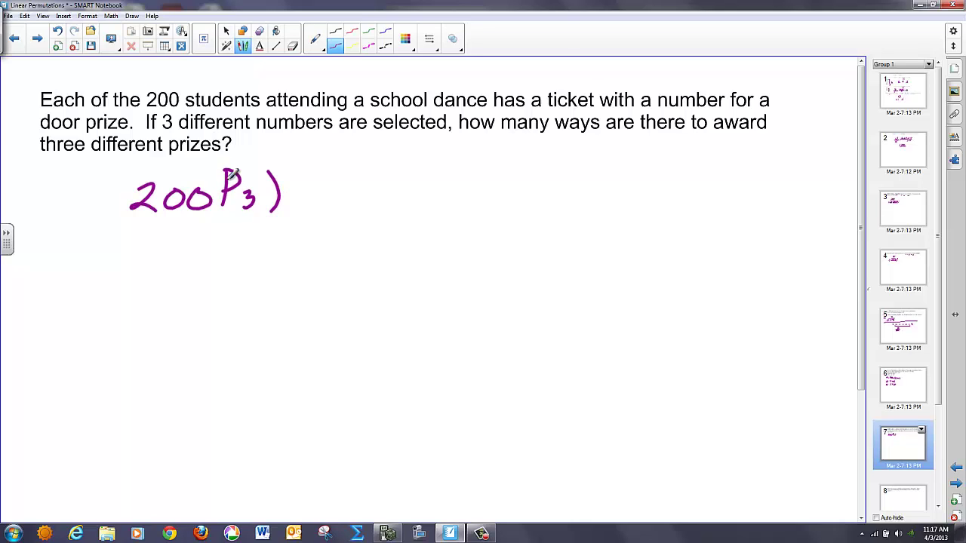
{"action": "left_click_drag", "start_coordinate": [126, 172], "coordinate": [114, 221]}
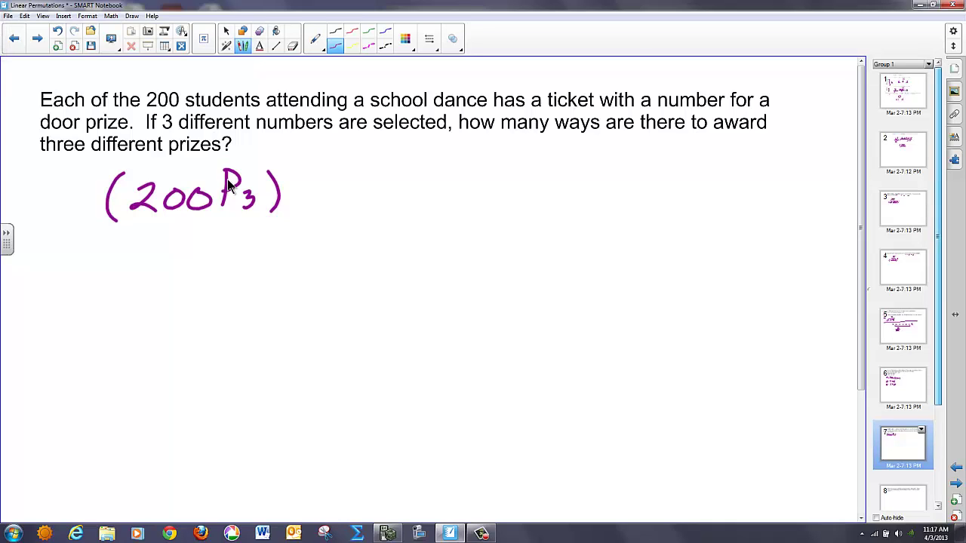
{"action": "key", "text": "Page_Down"}
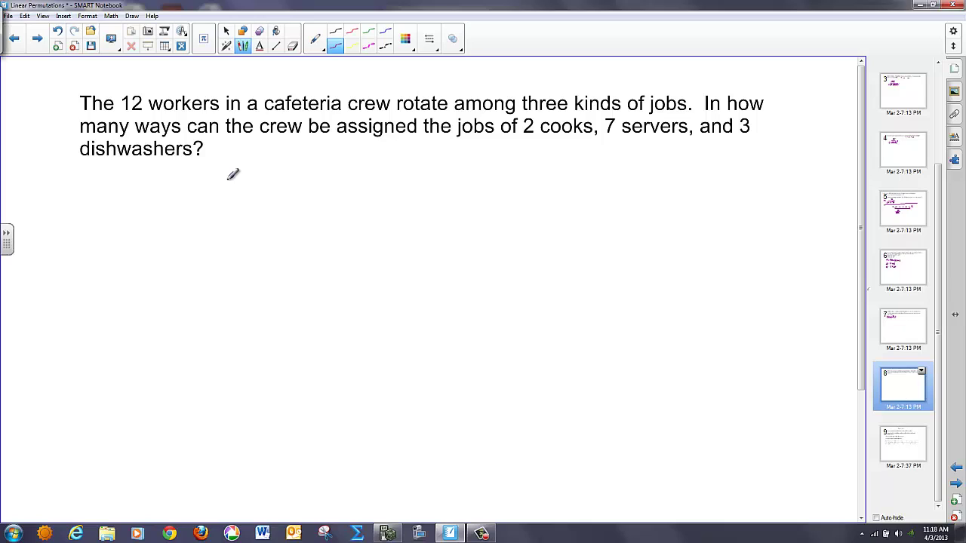
Step: Write (12C2) in purple ink below the cafeteria-crew question
{"action": "mouse_move", "coordinate": [137, 181]}
{"action": "left_mouse_down"}
{"action": "mouse_move", "coordinate": [135, 211]}
{"action": "mouse_move", "coordinate": [222, 211]}
{"action": "left_mouse_up"}
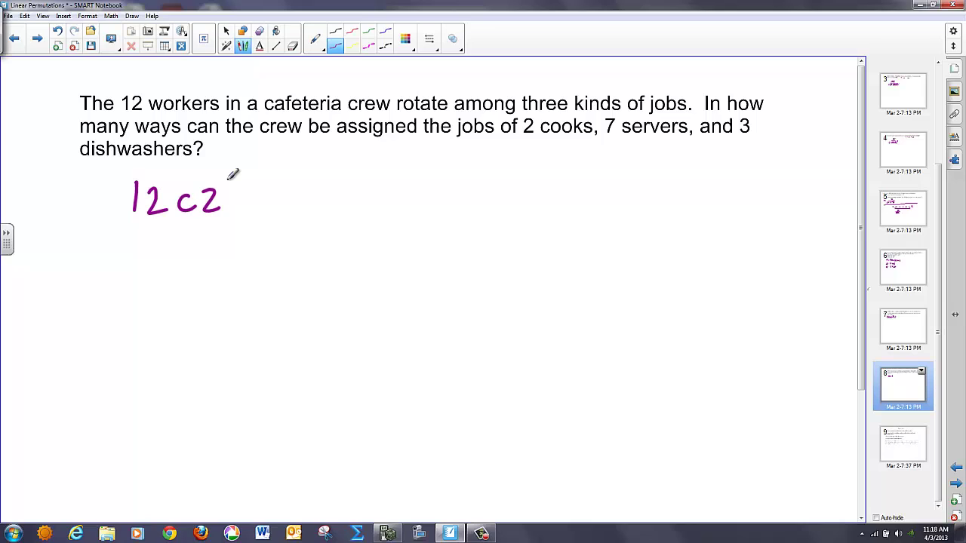
{"action": "left_click_drag", "start_coordinate": [224, 176], "coordinate": [226, 222]}
{"action": "left_click_drag", "start_coordinate": [126, 177], "coordinate": [123, 221]}
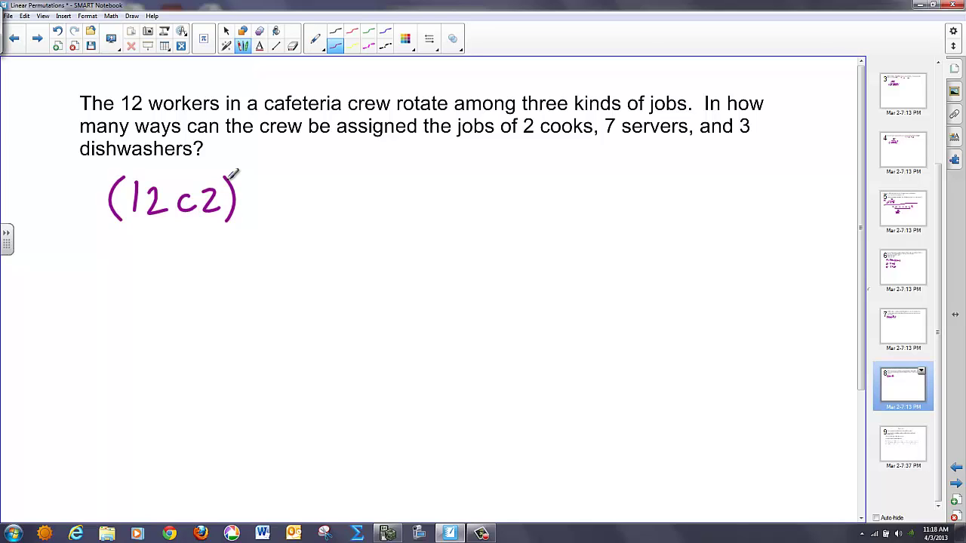
Step: Add the factors (10C7)(3C3) after (12C2)
{"action": "mouse_move", "coordinate": [259, 179]}
{"action": "left_mouse_down"}
{"action": "mouse_move", "coordinate": [256, 225]}
{"action": "mouse_move", "coordinate": [284, 200]}
{"action": "mouse_move", "coordinate": [320, 218]}
{"action": "mouse_move", "coordinate": [341, 193]}
{"action": "mouse_move", "coordinate": [334, 221]}
{"action": "left_mouse_up"}
{"action": "mouse_move", "coordinate": [355, 185]}
{"action": "left_mouse_down"}
{"action": "mouse_move", "coordinate": [367, 222]}
{"action": "mouse_move", "coordinate": [359, 229]}
{"action": "left_mouse_up"}
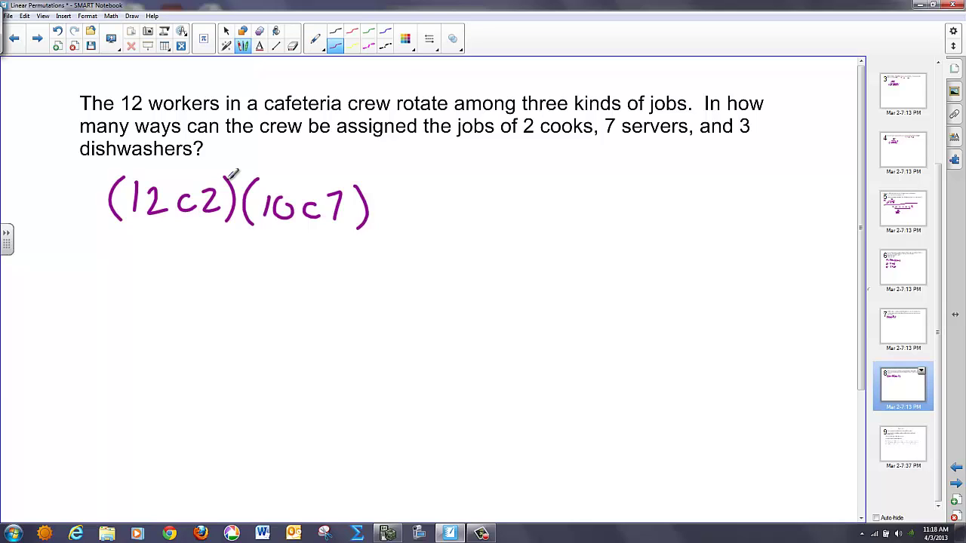
{"action": "mouse_move", "coordinate": [394, 183]}
{"action": "left_mouse_down"}
{"action": "mouse_move", "coordinate": [393, 222]}
{"action": "mouse_move", "coordinate": [415, 213]}
{"action": "mouse_move", "coordinate": [401, 219]}
{"action": "left_mouse_up"}
{"action": "mouse_move", "coordinate": [442, 195]}
{"action": "left_mouse_down"}
{"action": "mouse_move", "coordinate": [444, 216]}
{"action": "mouse_move", "coordinate": [455, 217]}
{"action": "left_mouse_up"}
{"action": "left_click_drag", "start_coordinate": [480, 183], "coordinate": [480, 227]}
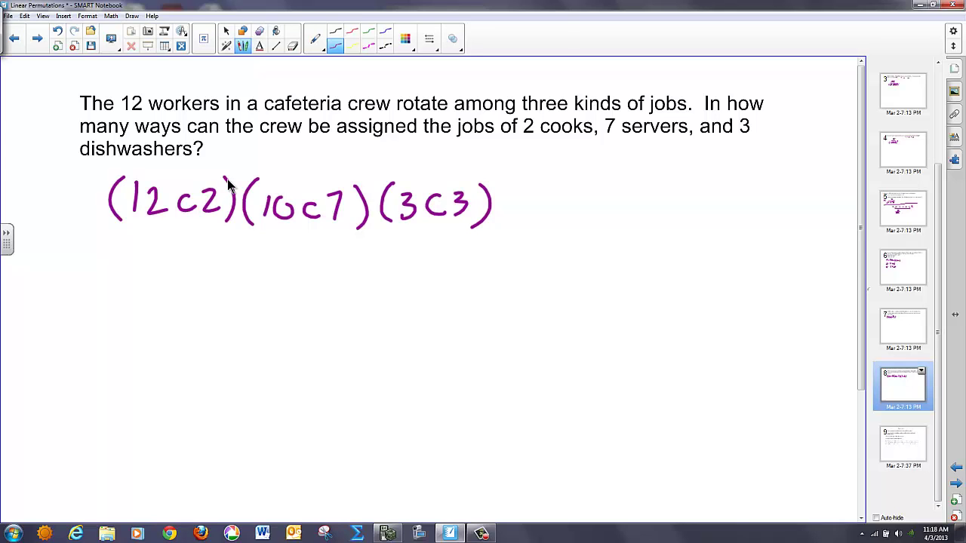
Step: Advance to slide 9, the Questions page on Mississippi, license plates and Senate committees
{"action": "key", "text": "Page_Down"}
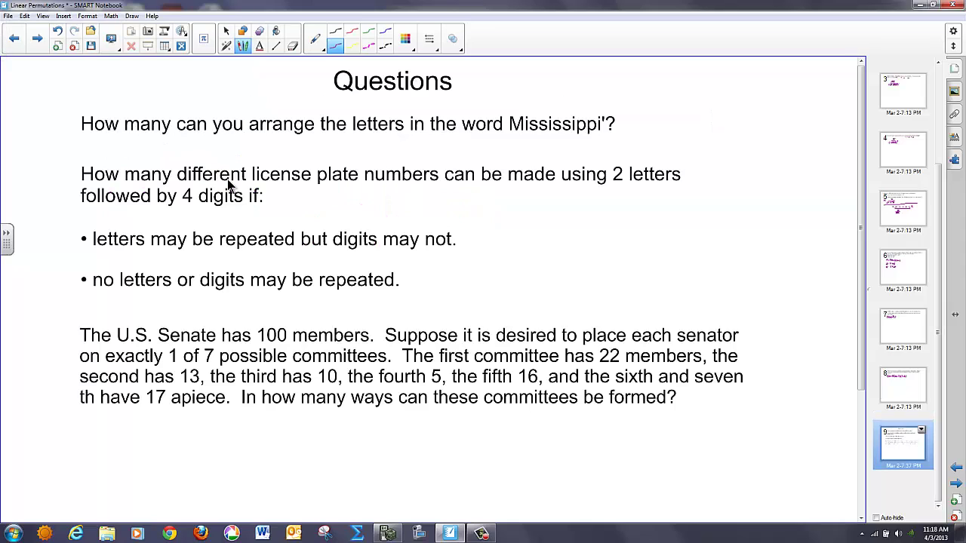